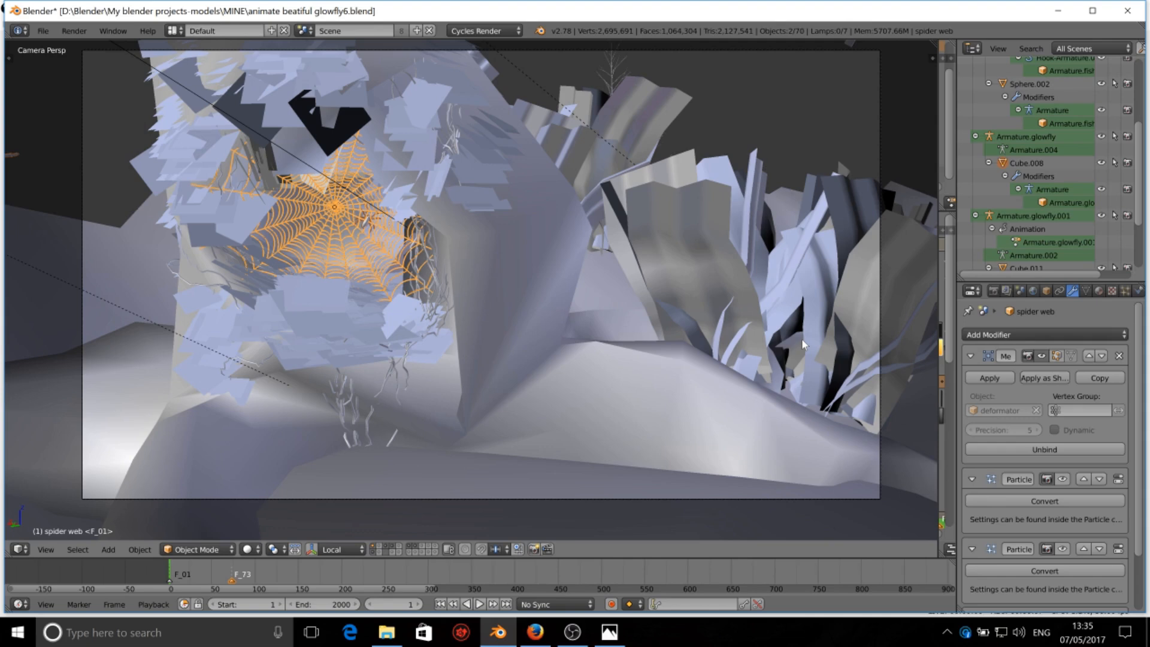
Step: Bring up the reference image of the blue and green glowflies in Photos, and return to Blender
left_click(609, 632)
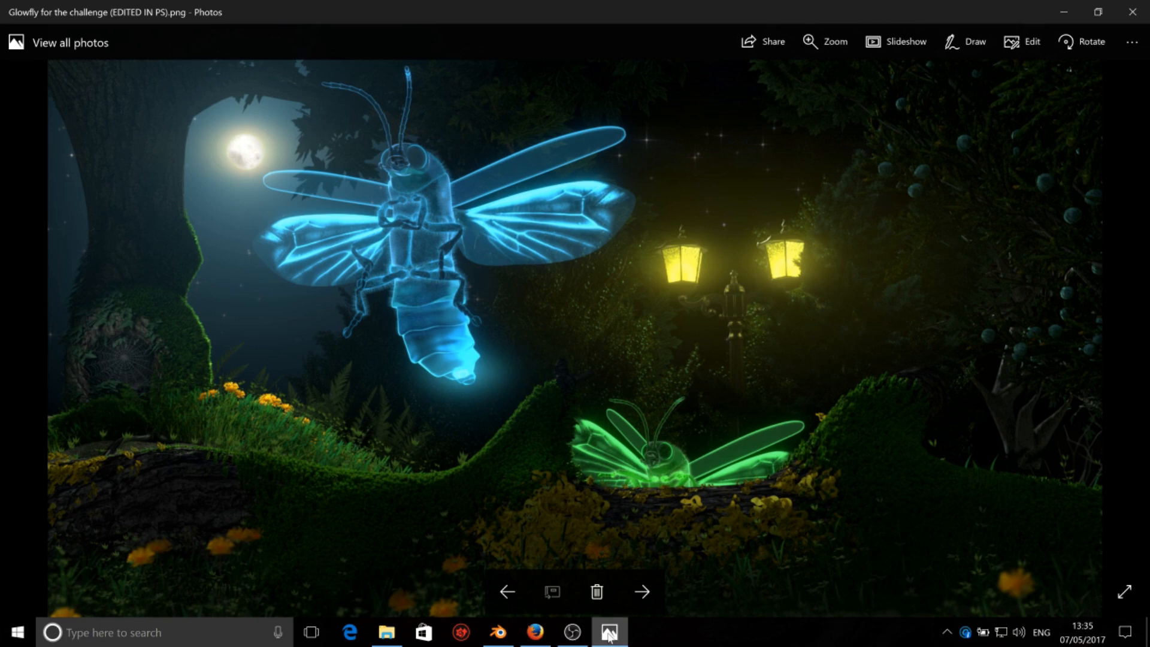
left_click(608, 633)
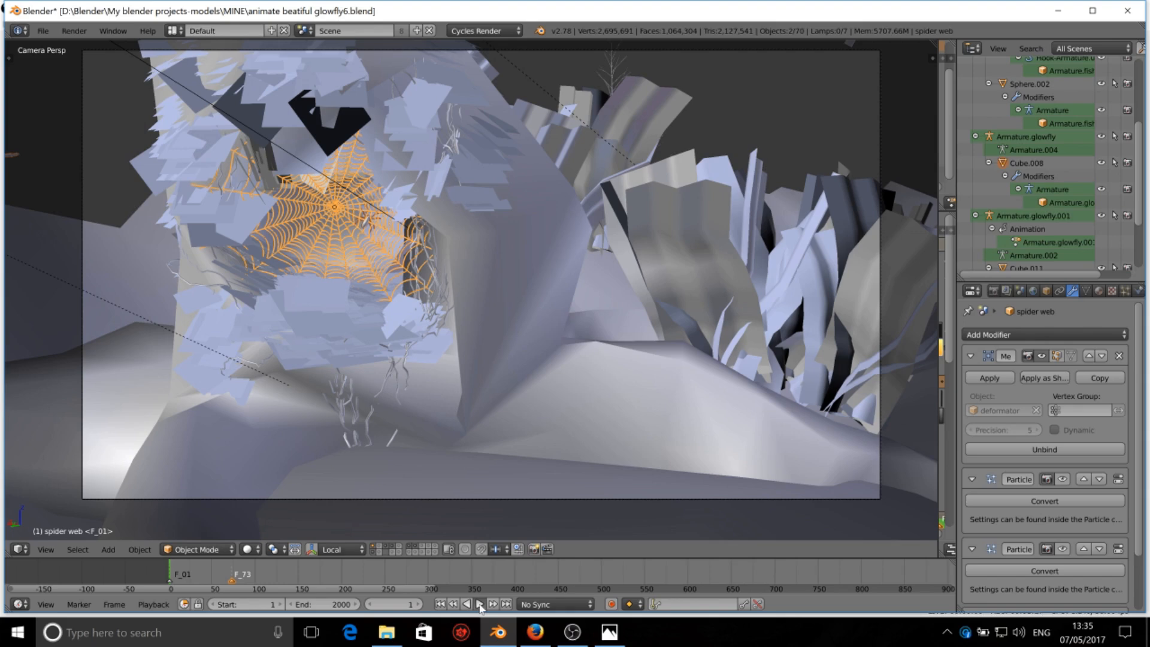
Step: Play the animation through the camera and replay the stretch from about frame 280 where the glowflies meet
left_click(481, 605)
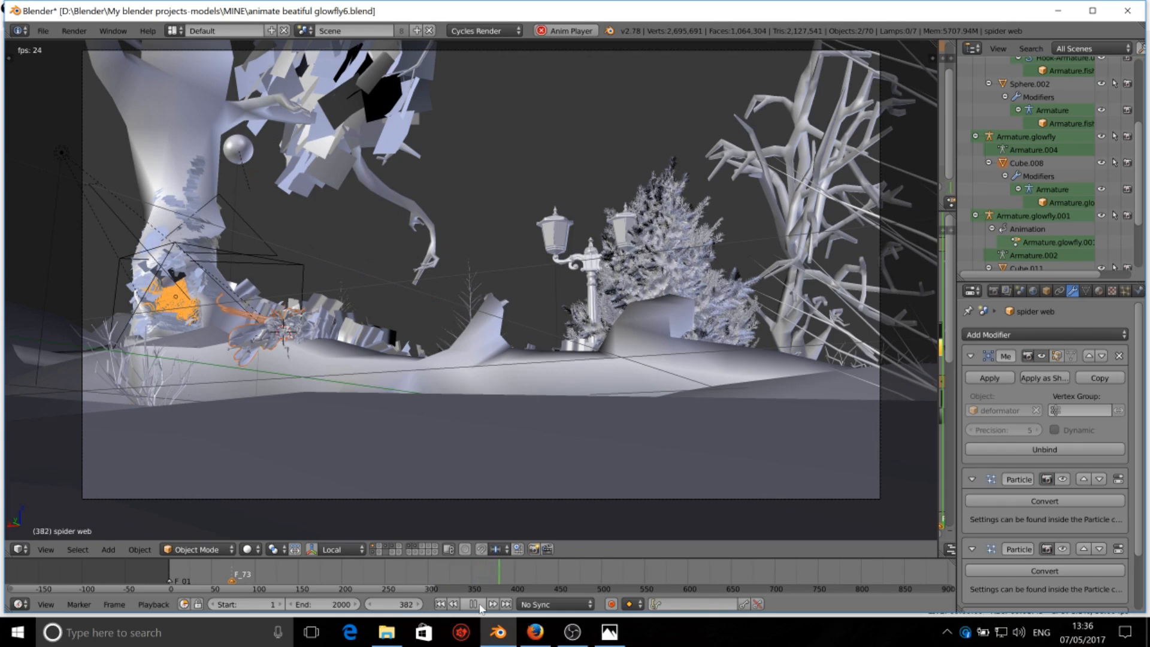
left_click(473, 604)
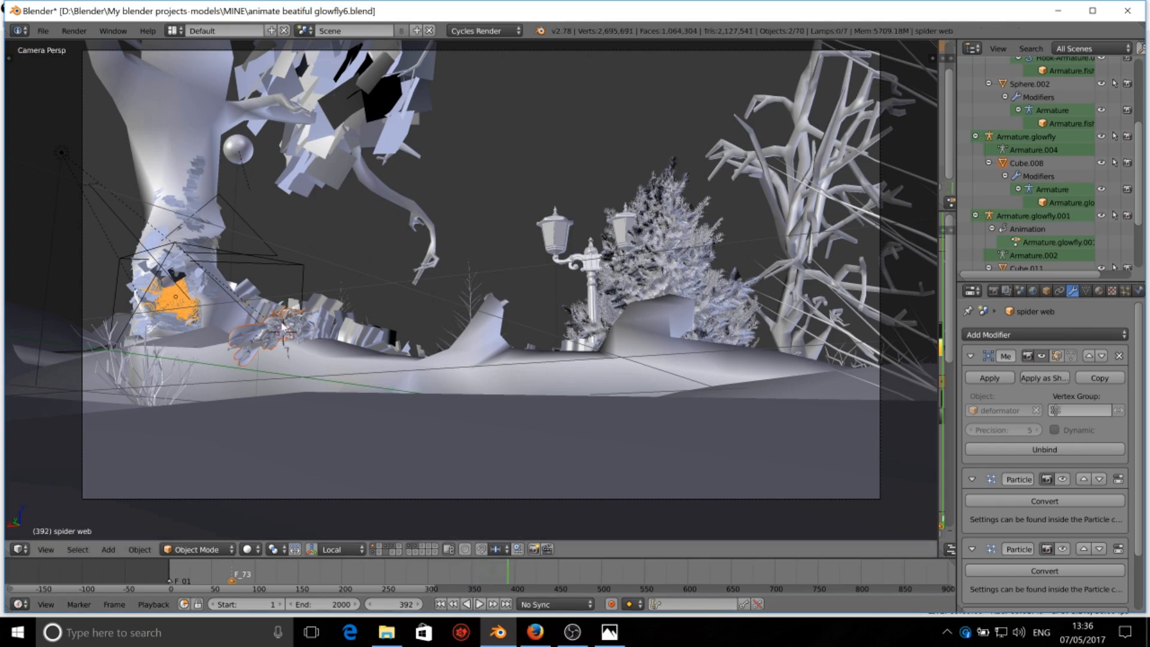
left_click(453, 575)
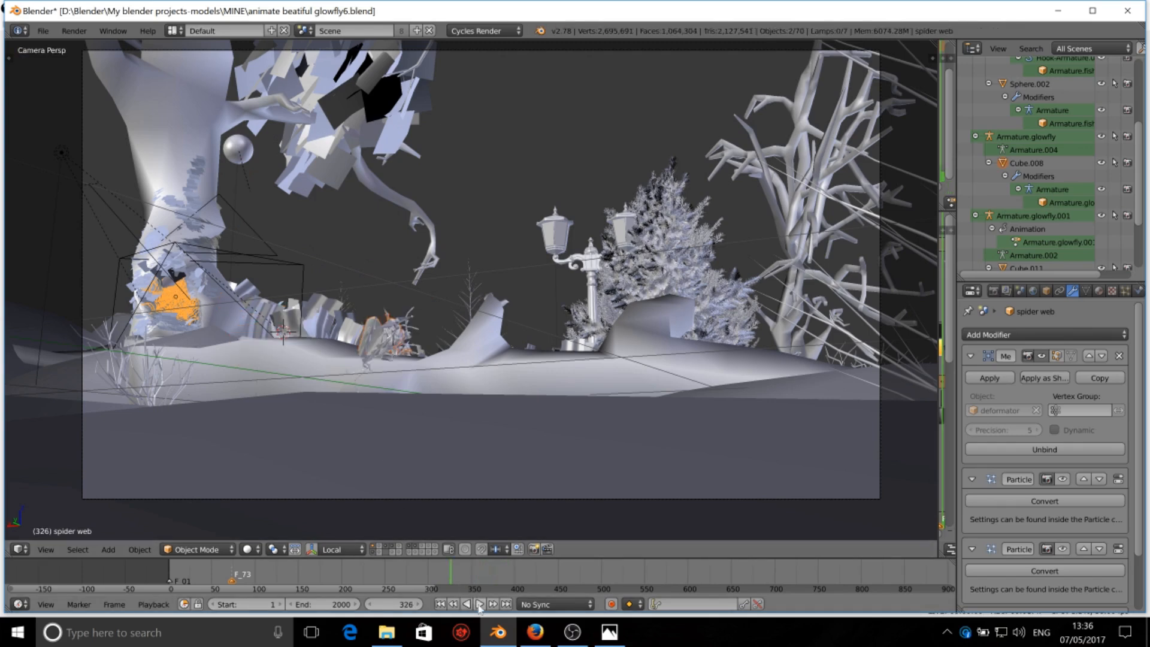
left_click(479, 604)
left_click(410, 576)
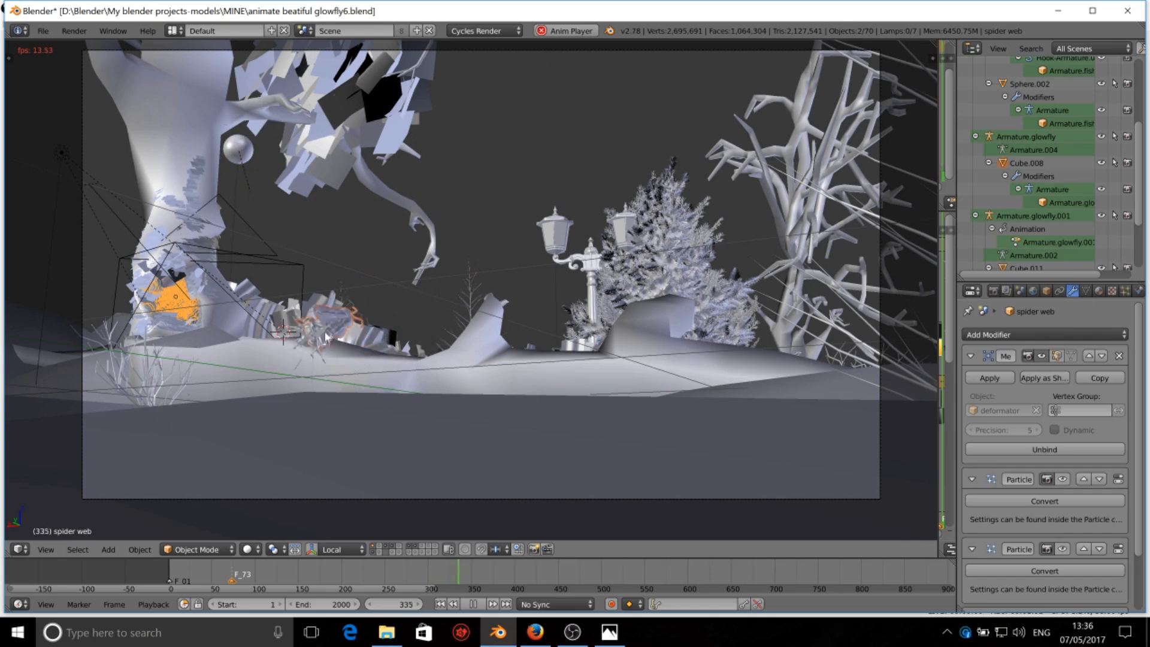
left_click(416, 576)
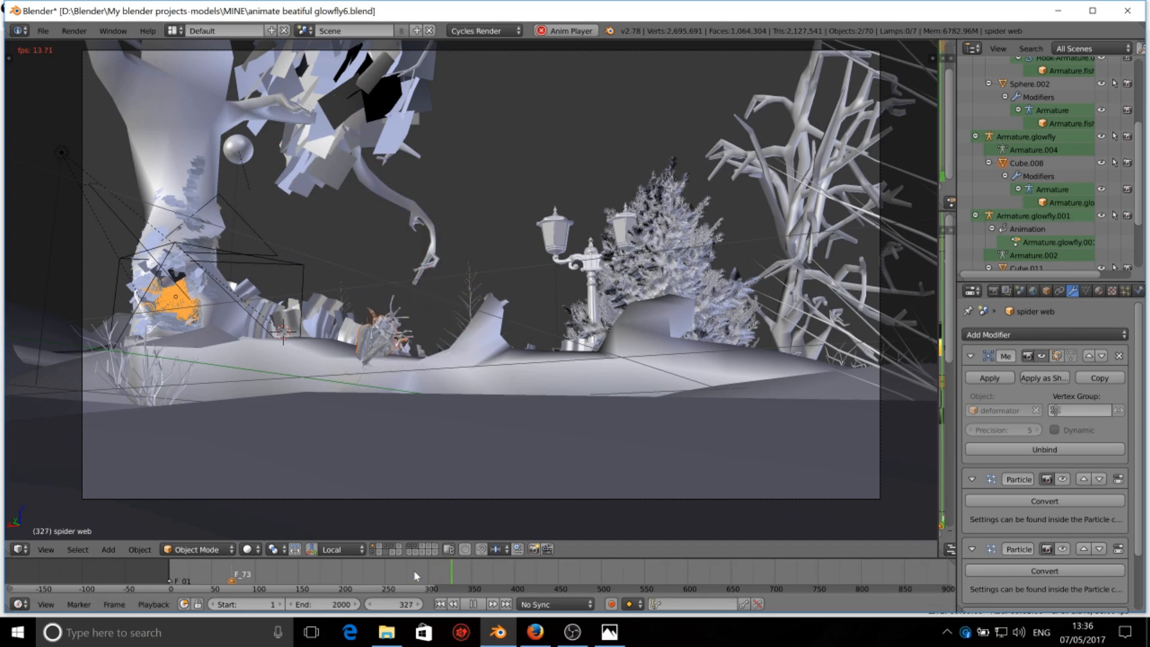
left_click(473, 604)
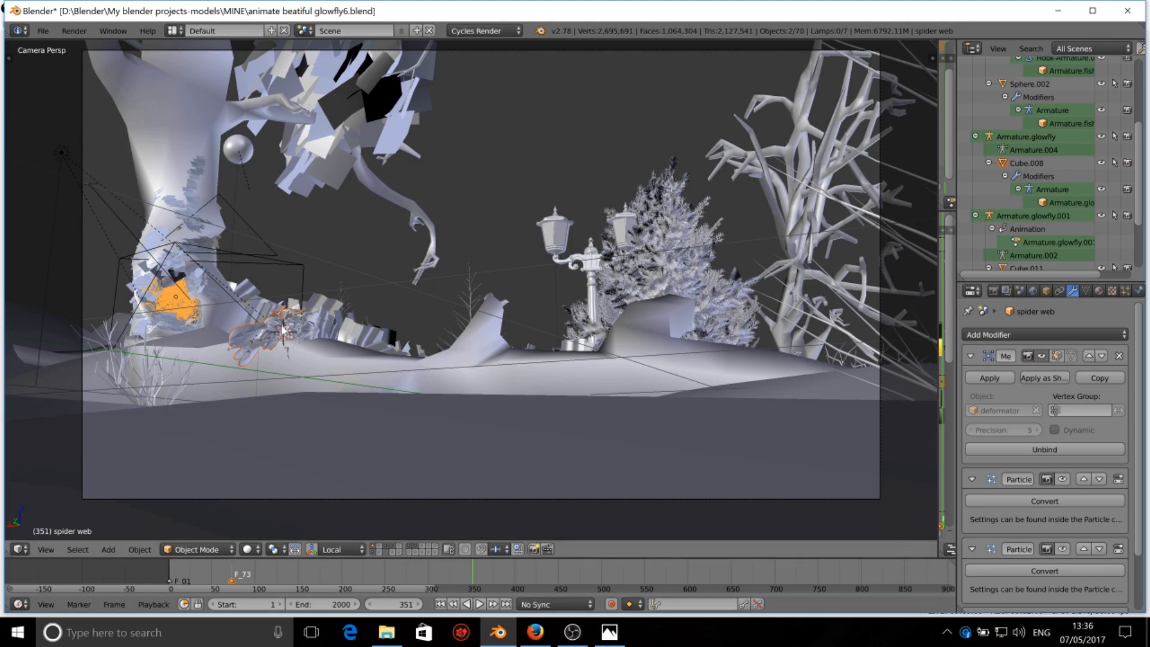
Step: Leave the camera view, select the Armature.glowfly rig on the log and frame it for a close look
key("KP_0")
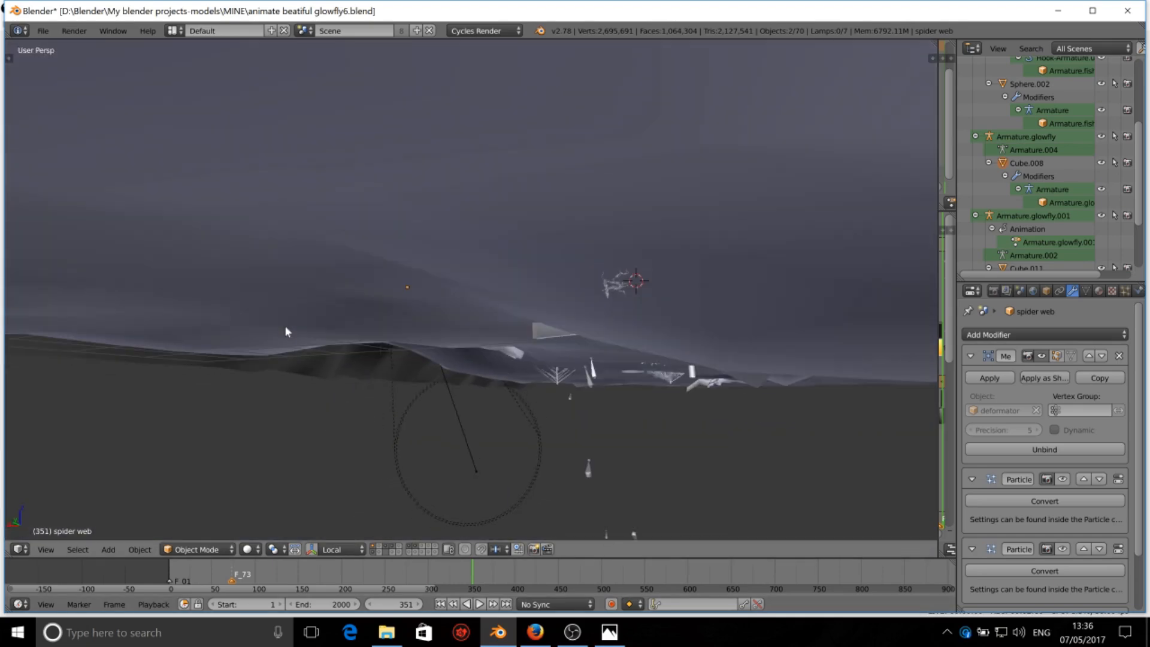
middle_click_drag(285, 326, 593, 313)
scroll(594, 313, "down", 13)
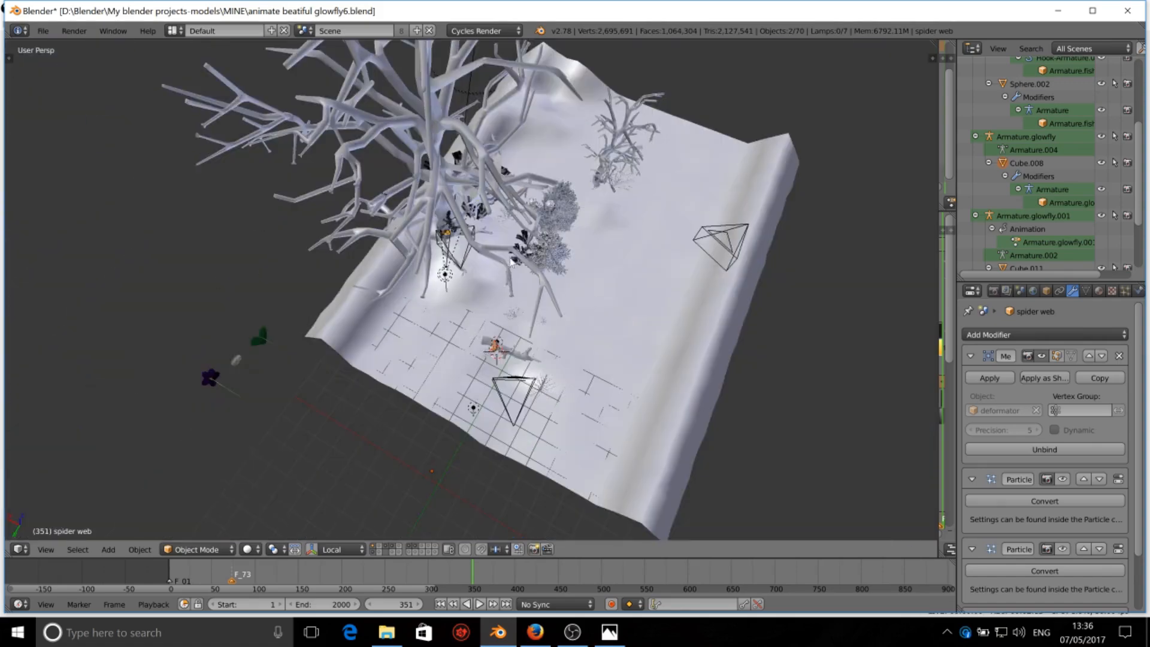
scroll(482, 251, "up", 5)
right_click(537, 437)
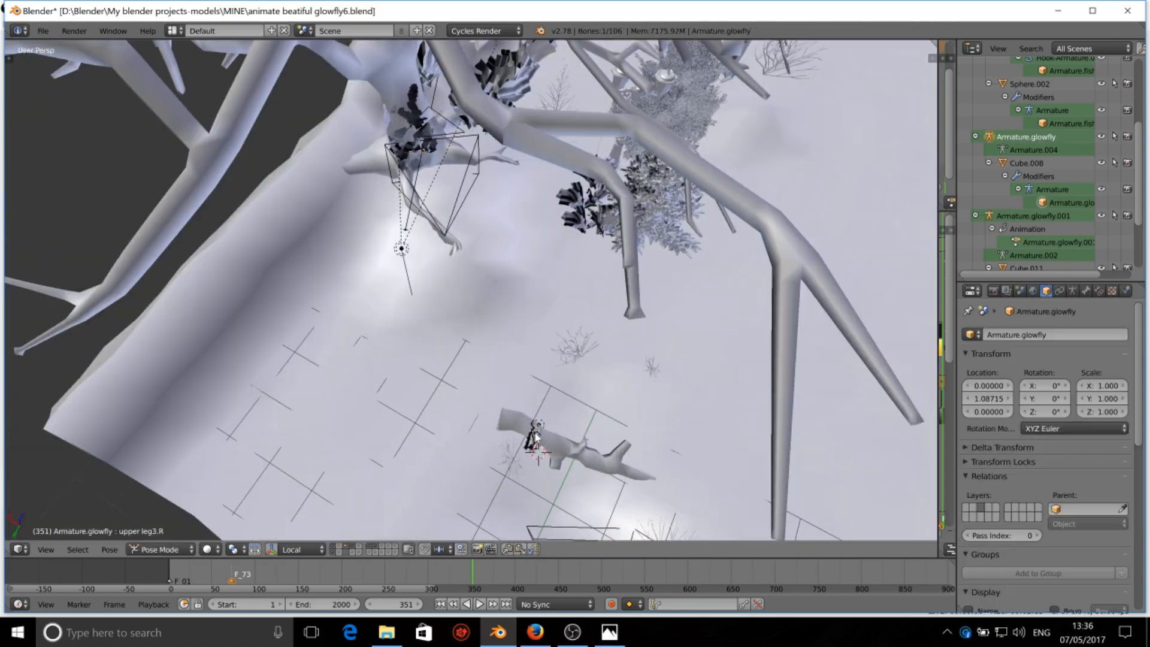
key("KP_Decimal")
scroll(535, 432, "down", 5)
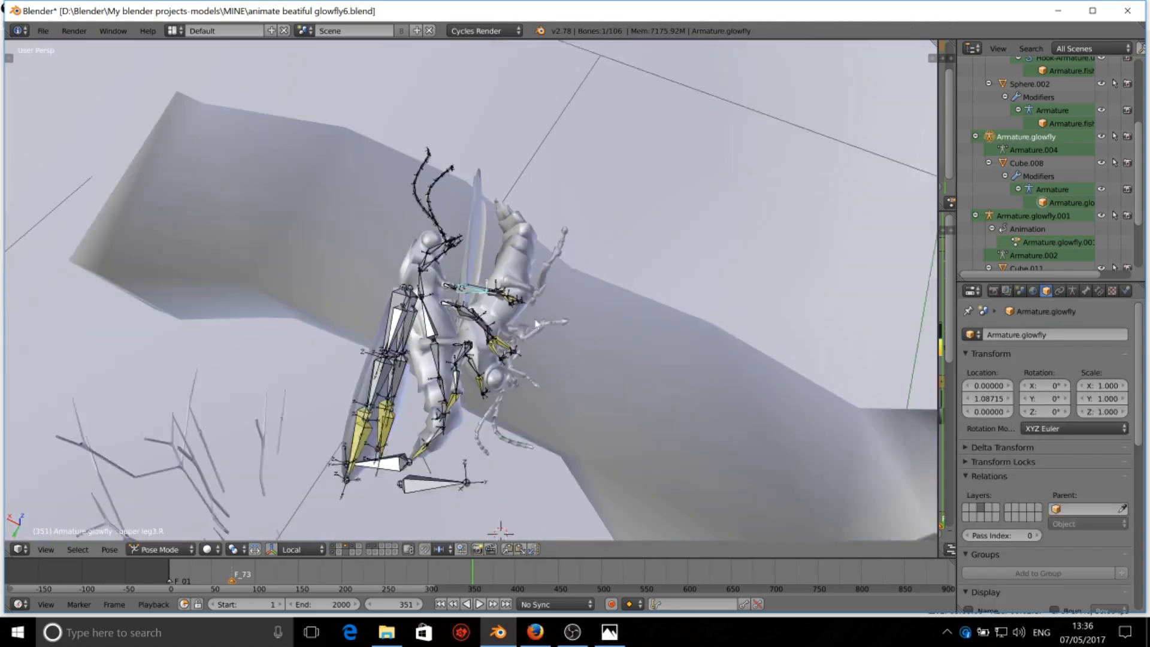
middle_click_drag(528, 323, 508, 307)
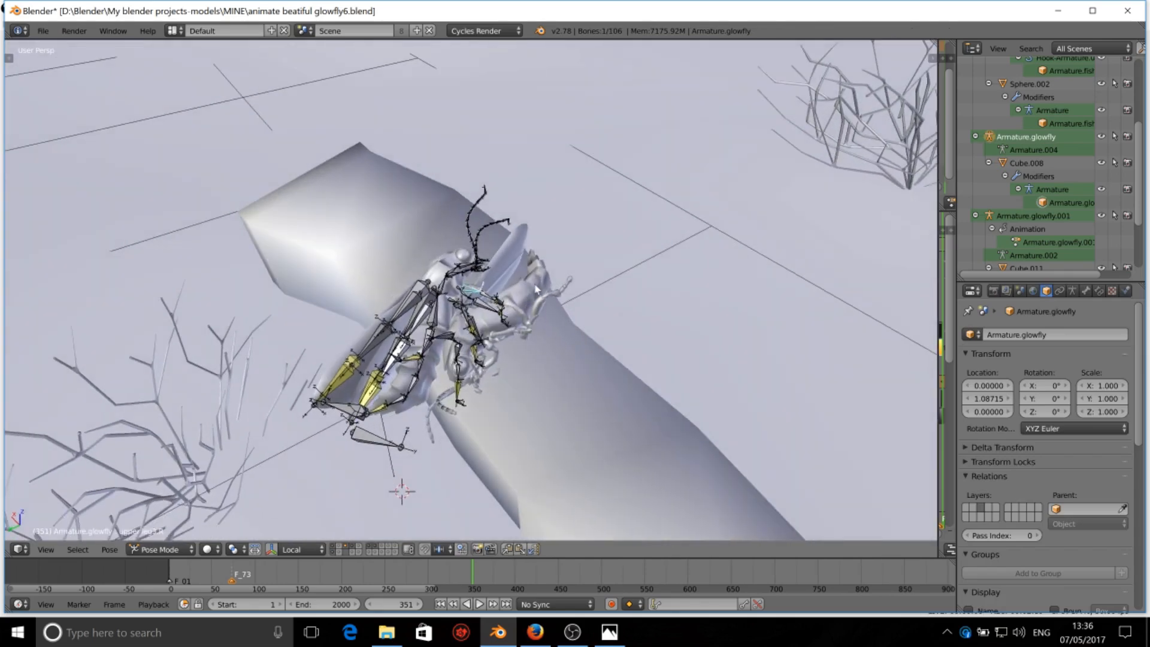
Step: Make Armature.glowfly.001 the active armature and reveal all of its hidden bones
right_click(534, 286)
scroll(1032, 173, "down", 2)
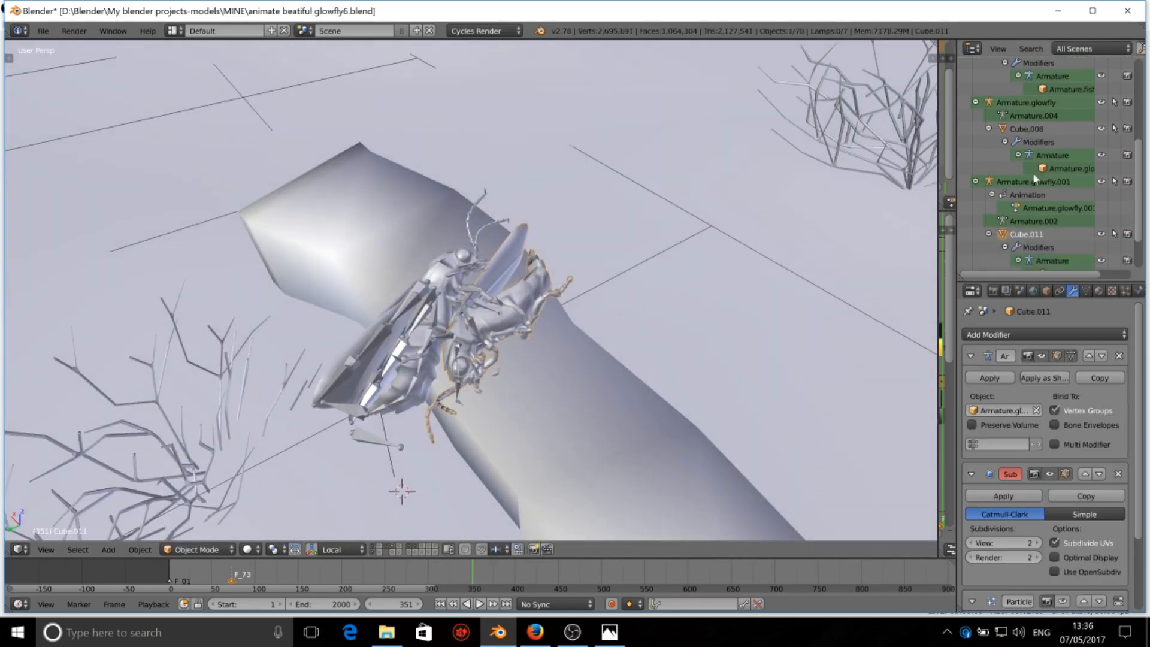
left_click(1034, 183)
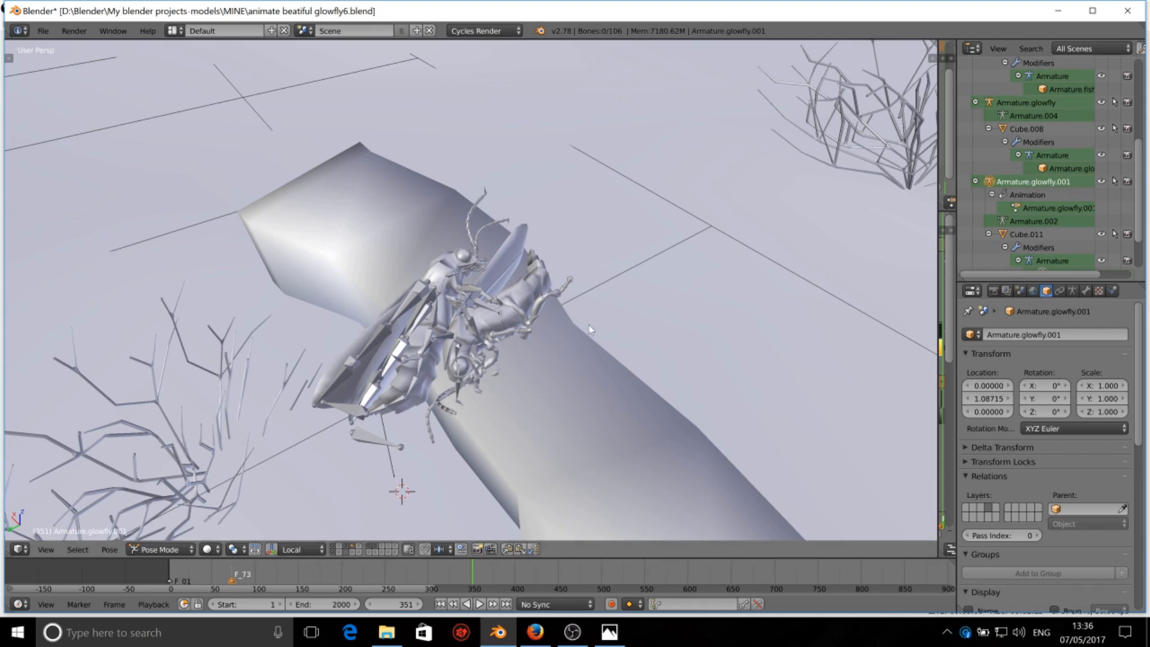
key("alt+h")
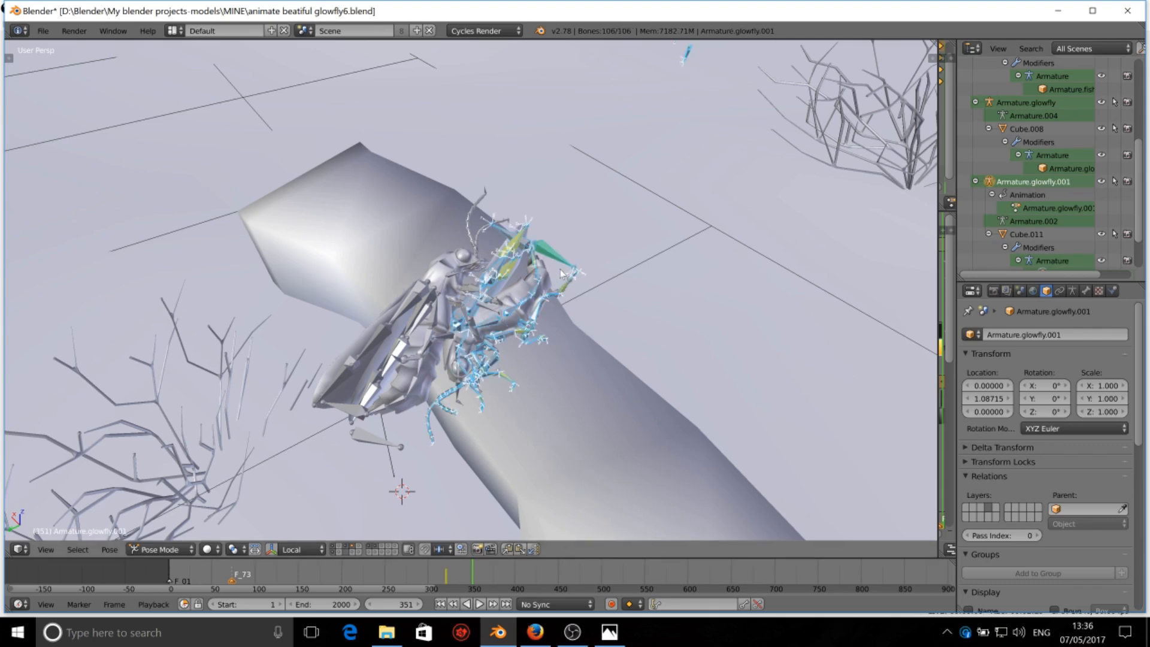
Step: Select the green bone at the second glowfly's tail and show its Child Of bone constraint
right_click(553, 256)
right_click(554, 258)
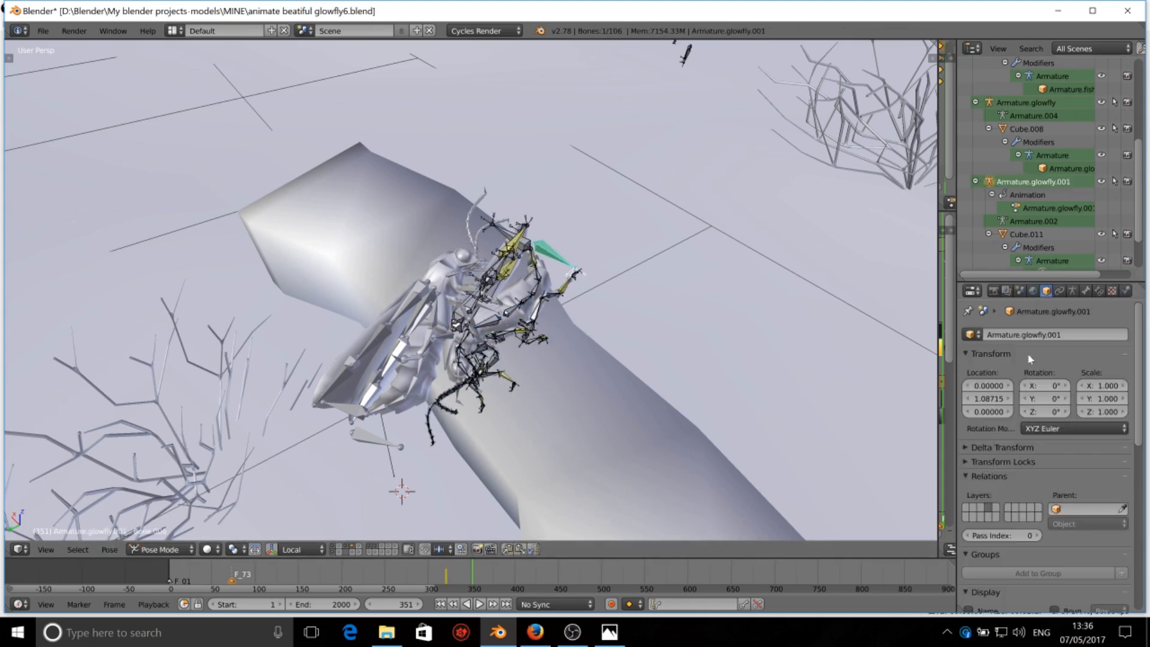
left_click(1098, 291)
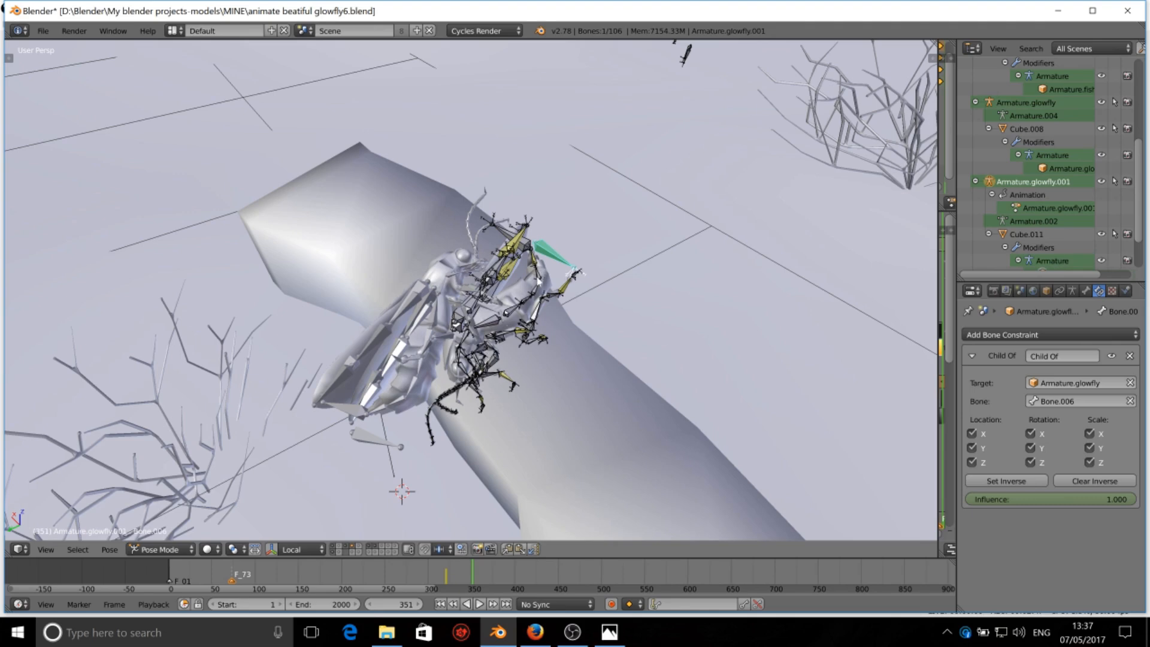
middle_click_drag(503, 321, 512, 345)
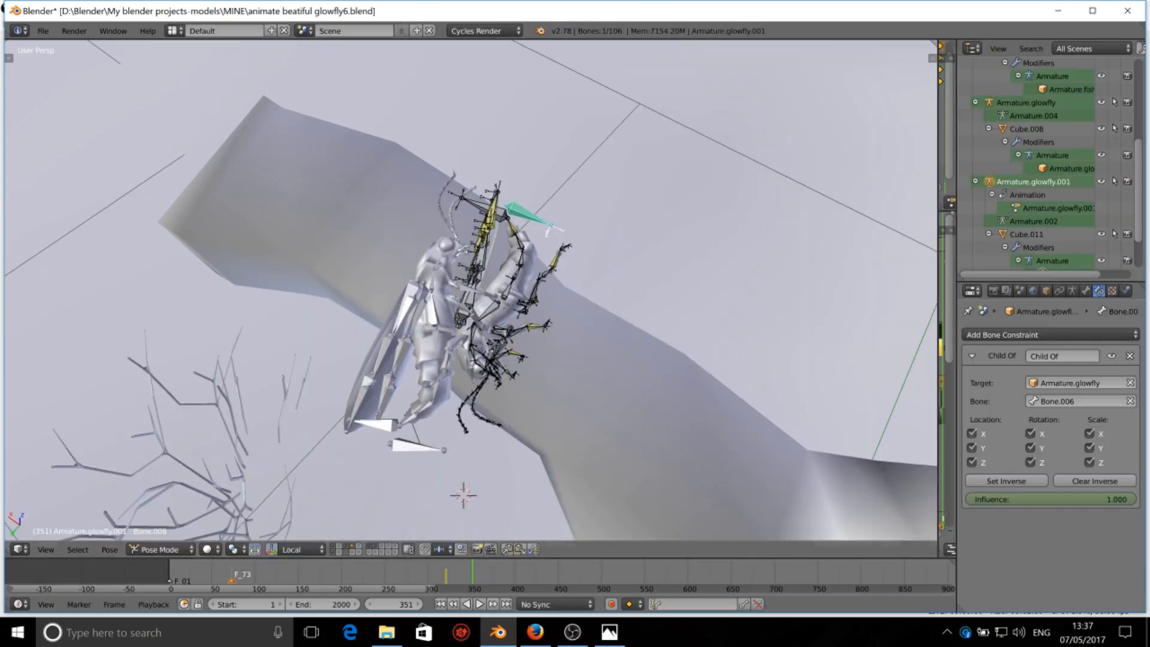
Step: Widen the Dope Sheet and NLA editor area so the glowfly action strips can be seen
left_click_drag(938, 175, 650, 174)
scroll(383, 258, "up", 3)
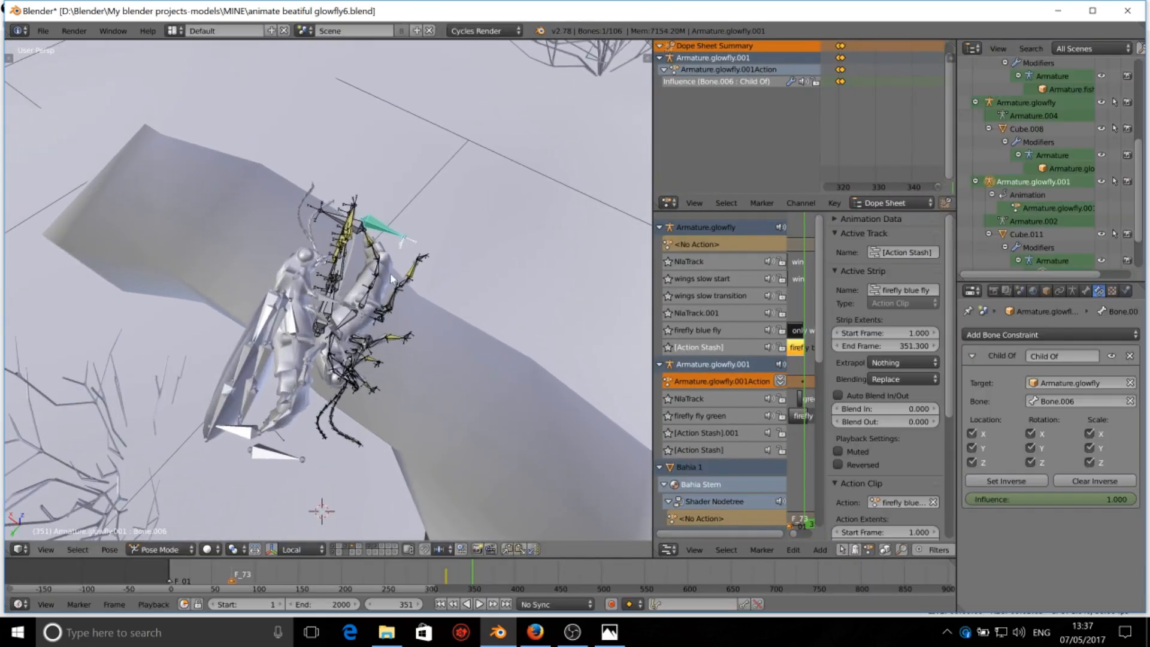
right_click(649, 391)
left_click_drag(652, 391, 530, 368)
scroll(727, 383, "down", 2)
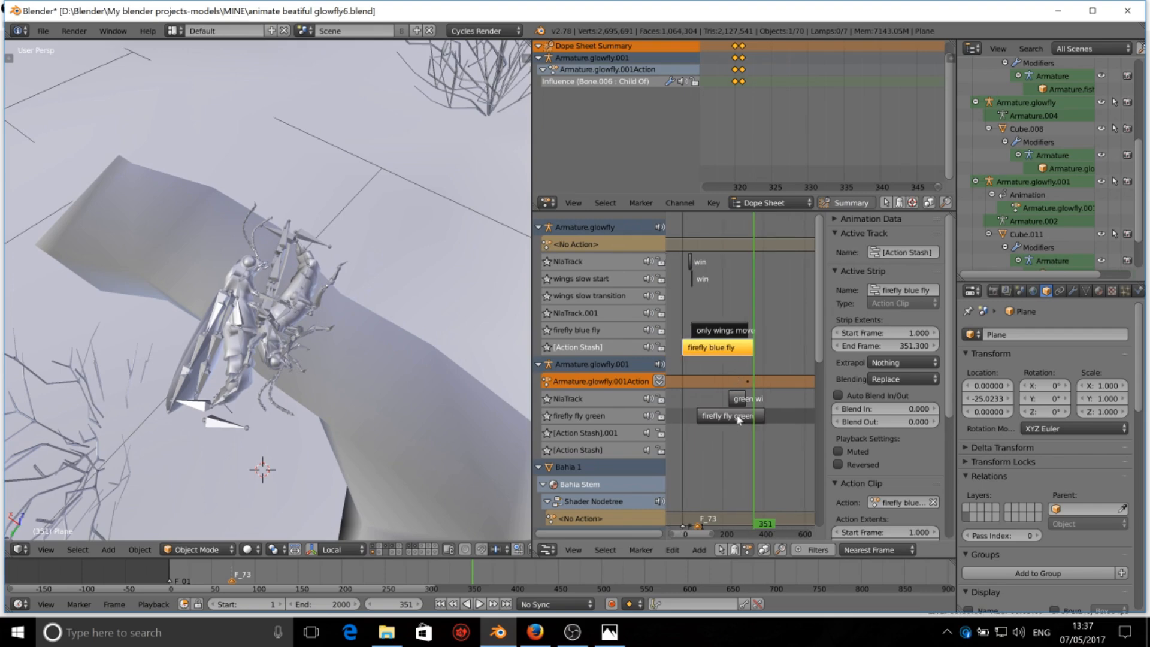
Step: Enter tweak mode on the "firefly fly green" strip and widen the visible range of its keyframes
left_click(738, 418)
key("Tab")
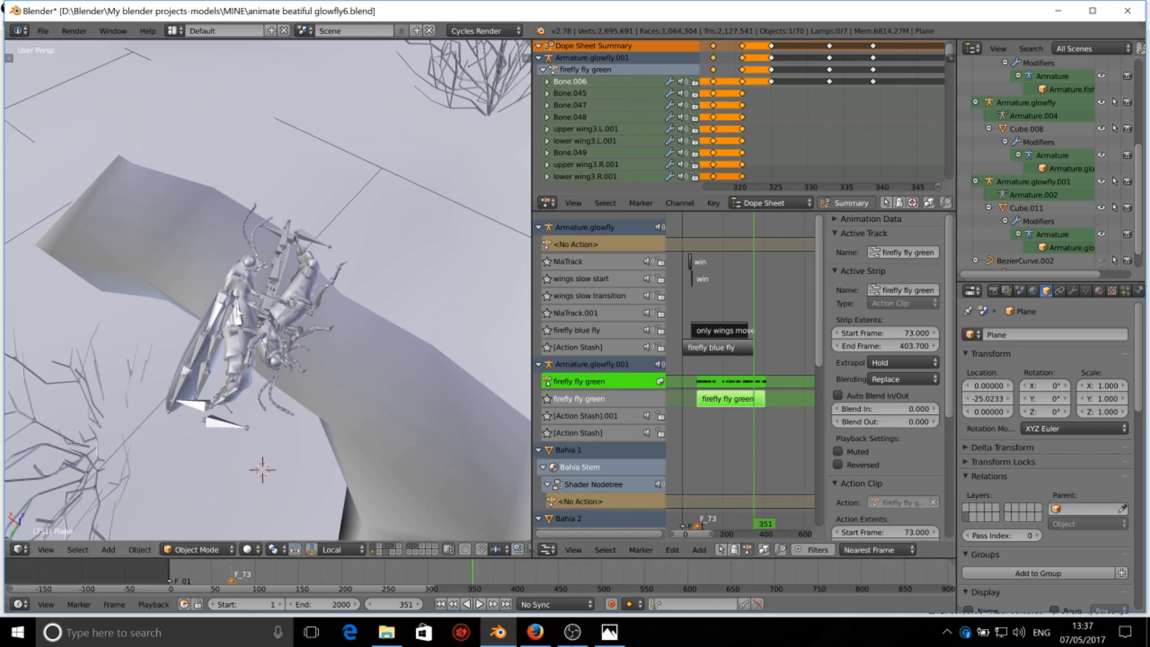
scroll(803, 116, "down", 2)
scroll(803, 116, "down", 4)
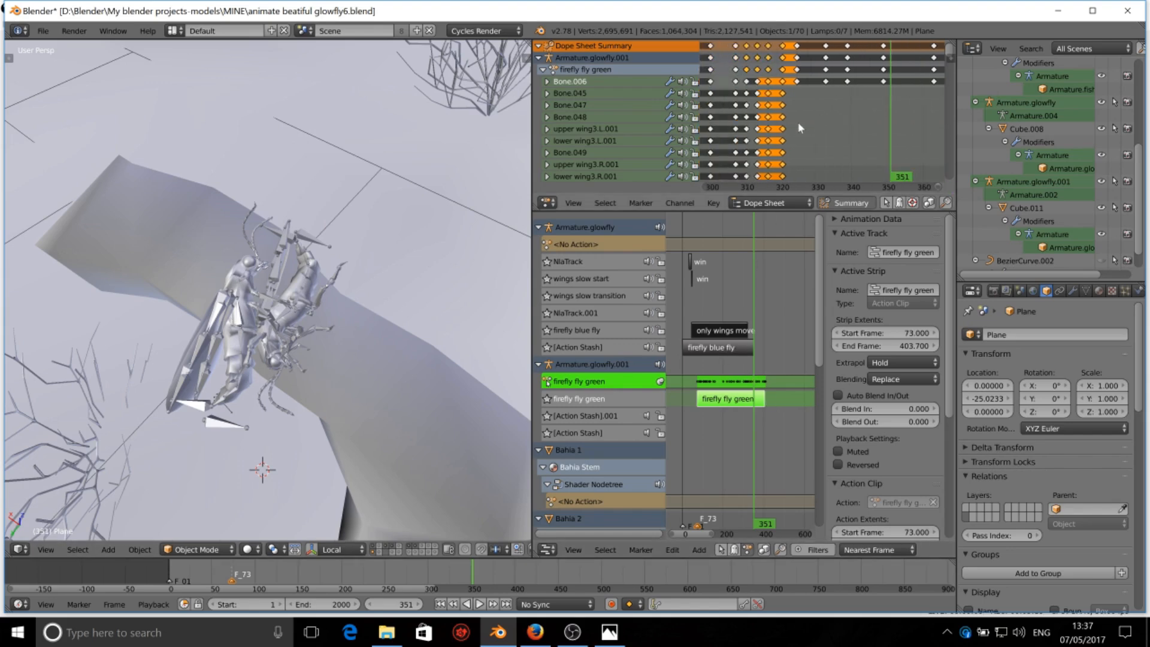
Step: Go to frame 320 and examine the glowflies' meeting on the log from a lower side view
left_click(794, 77)
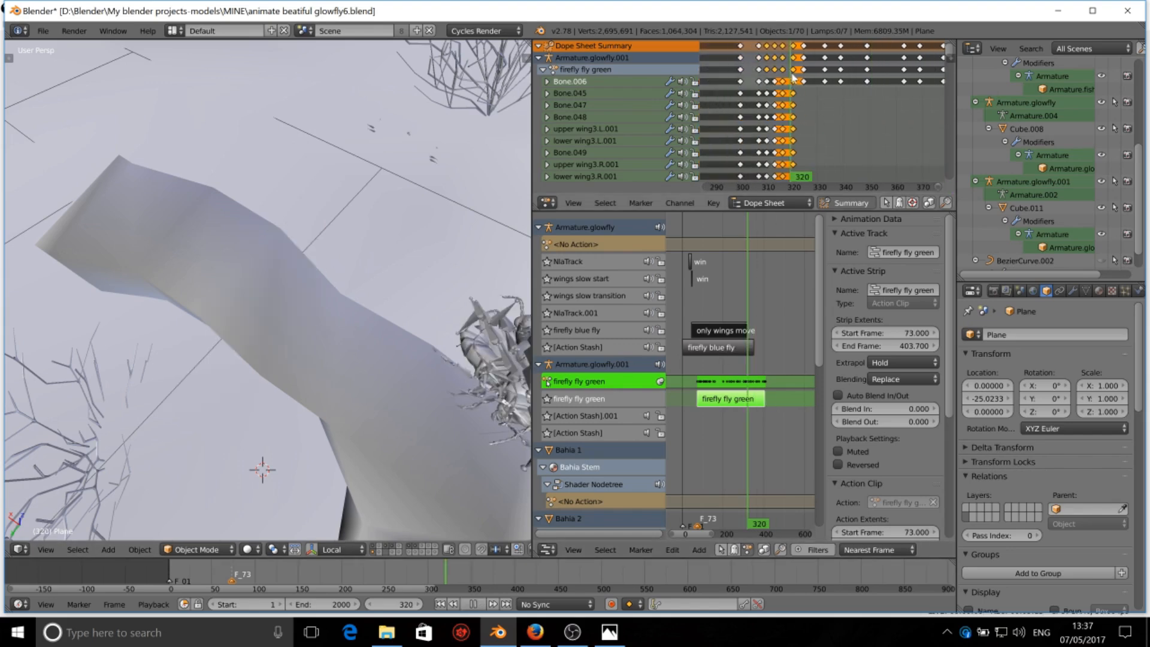
left_click(794, 71)
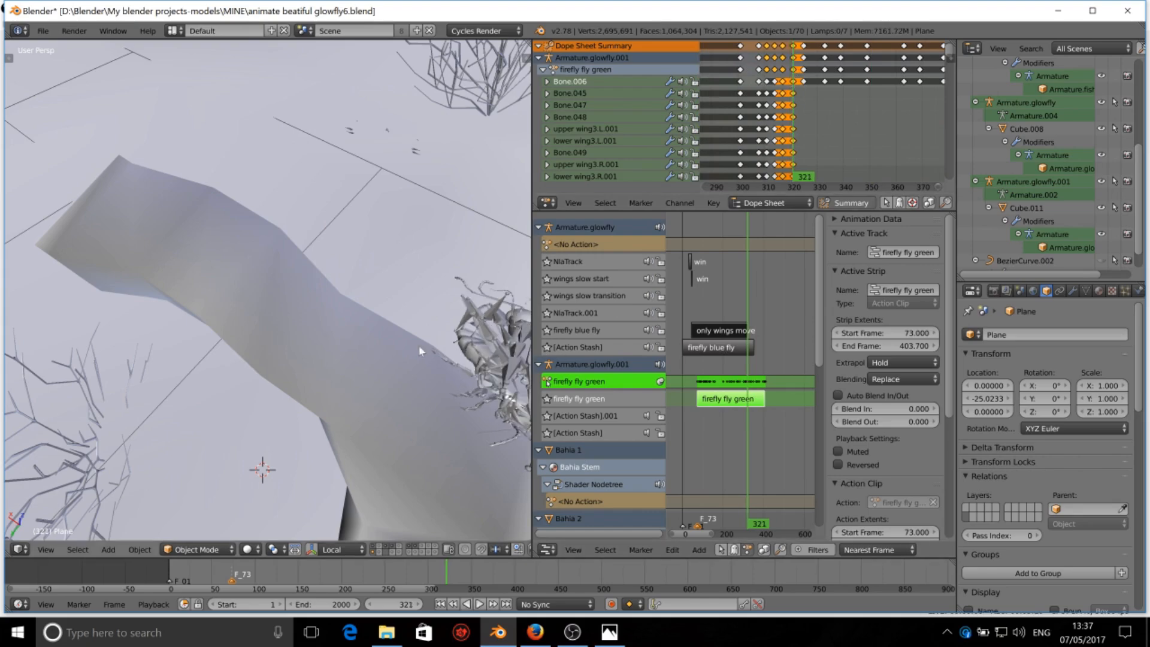
scroll(405, 346, "down", 2)
middle_click_drag(416, 347, 436, 317)
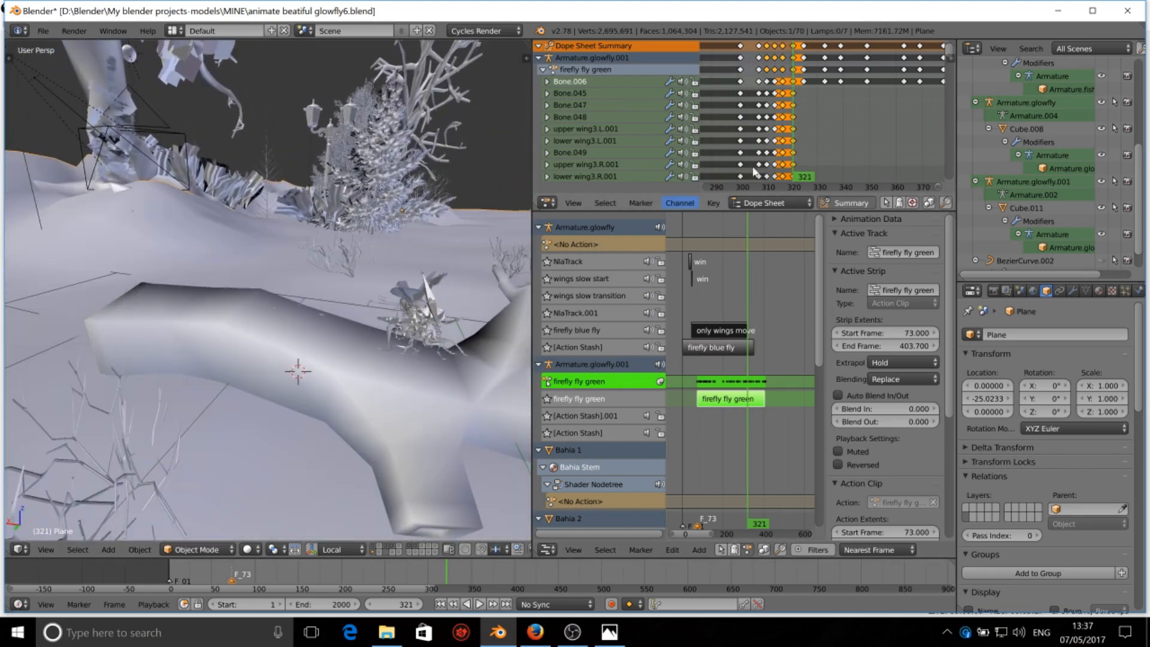
scroll(882, 103, "down", 2)
scroll(799, 121, "up", 3)
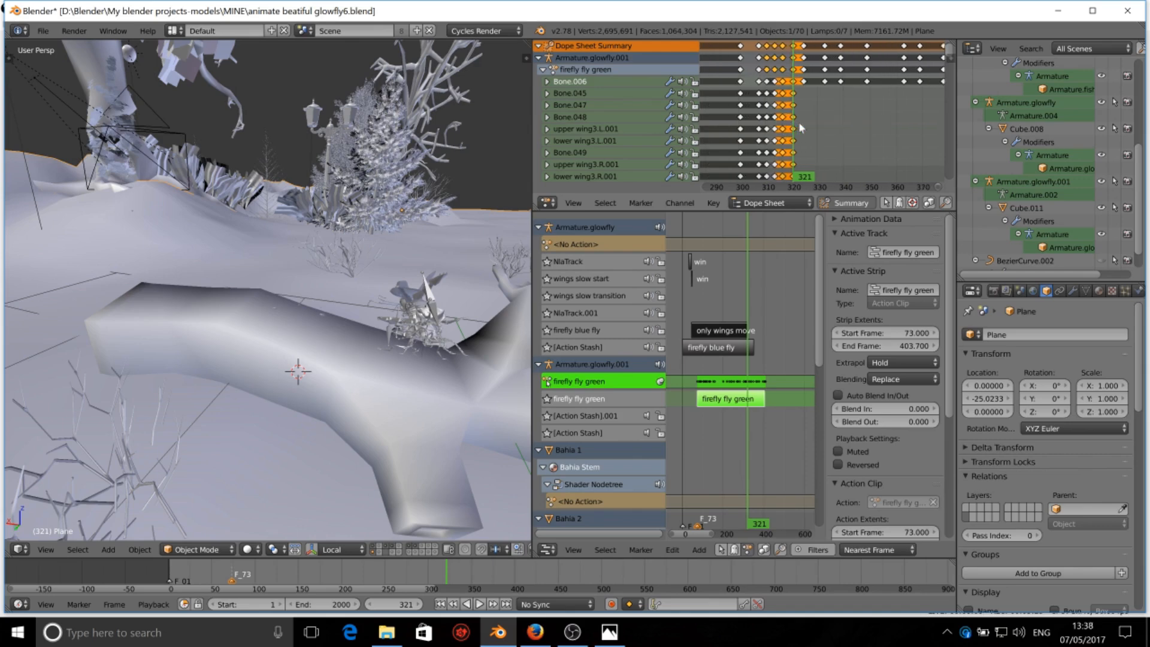
scroll(778, 99, "up", 1)
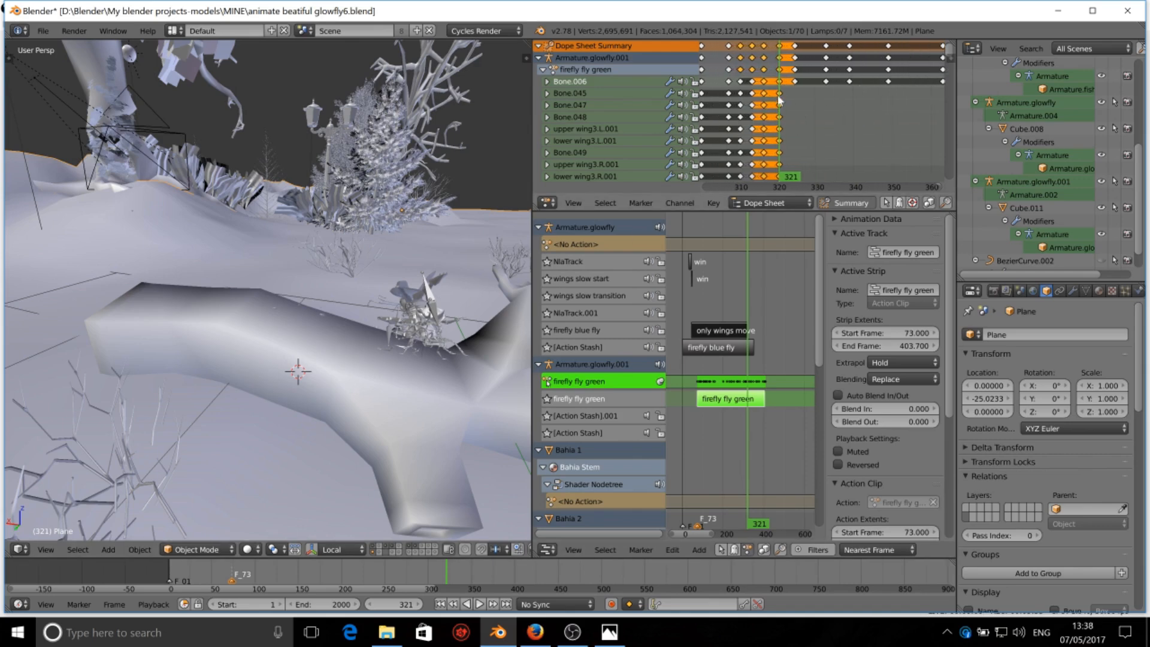
key("Left")
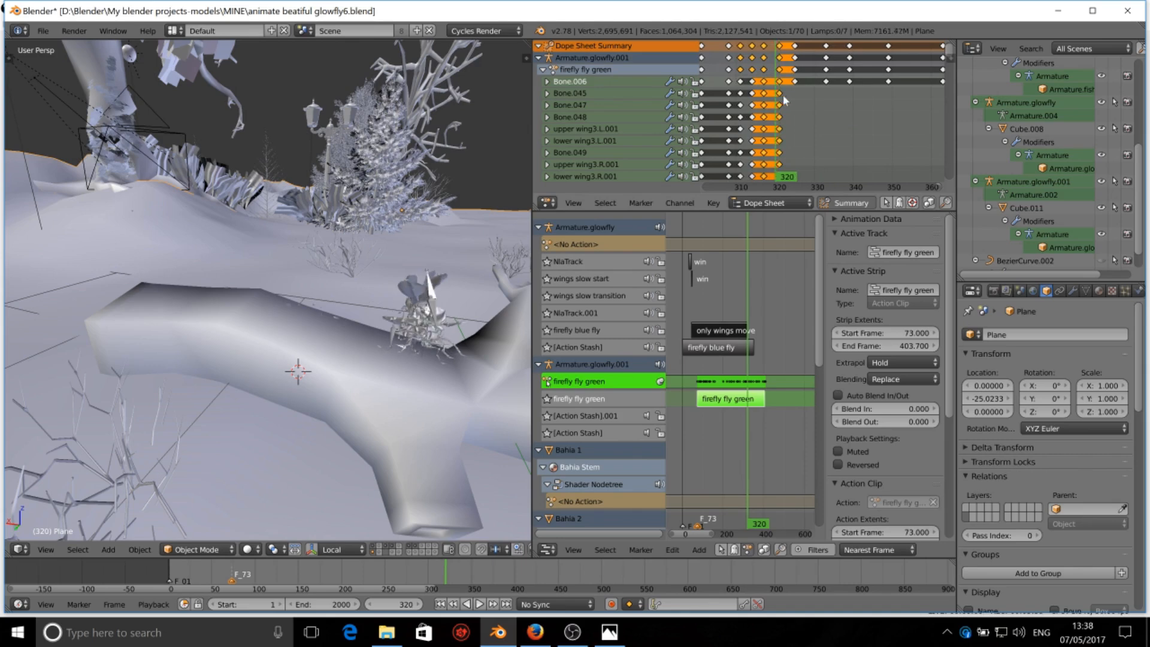
Step: Scrub the animation forward to frame 347
scroll(823, 106, "down", 2)
middle_click_drag(878, 98, 830, 100)
left_click_drag(873, 87, 820, 85)
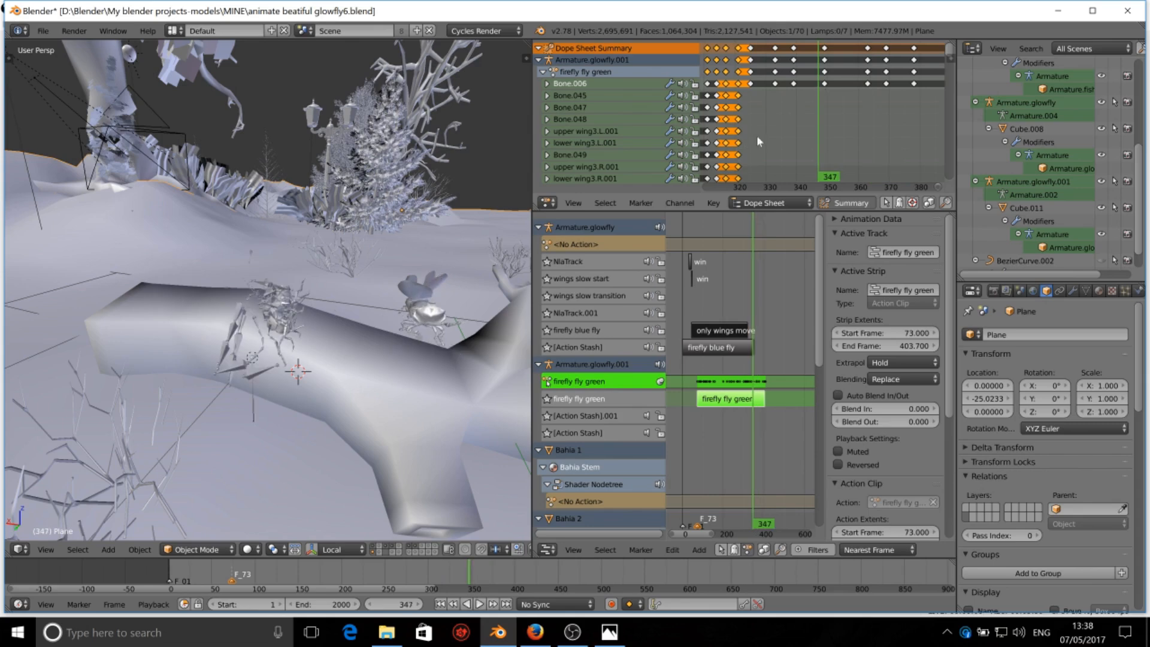
Step: Turn off the viewport display of the Softbody modifier on the glowfly mesh Cube.008
right_click(438, 324)
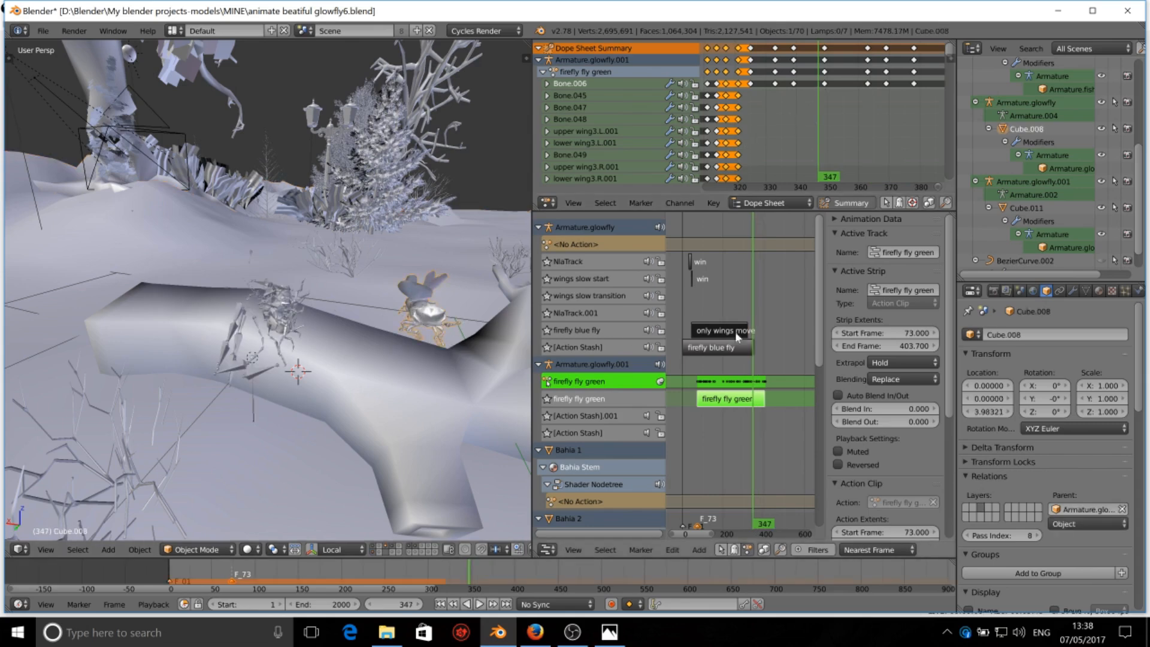
left_click(1073, 292)
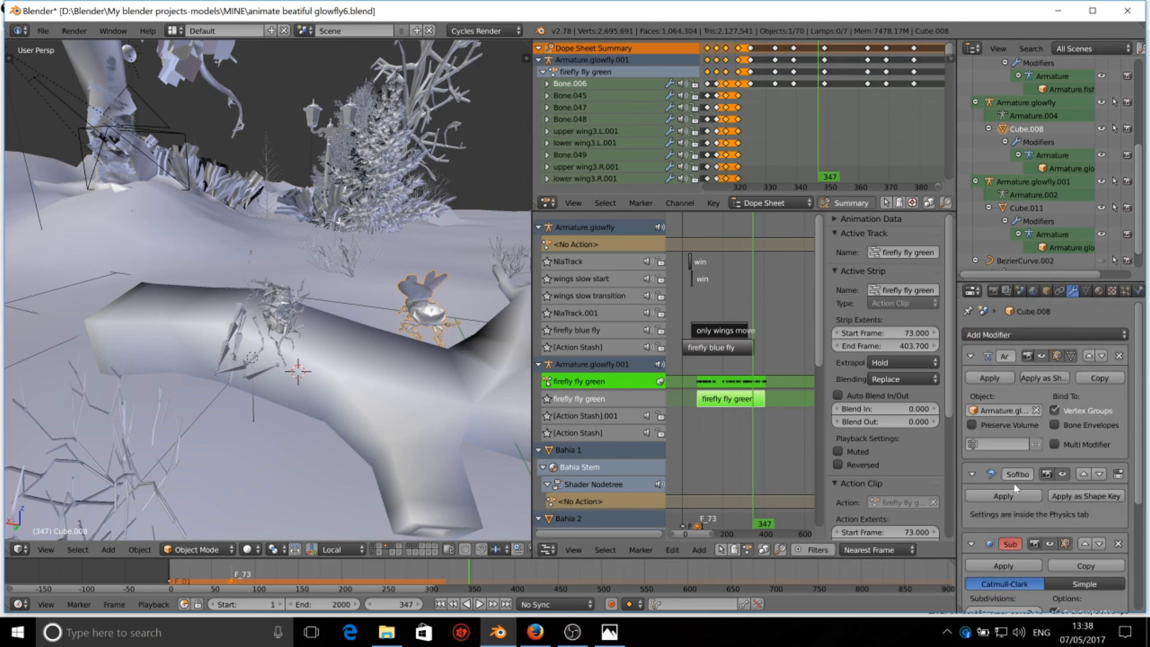
left_click(1061, 473)
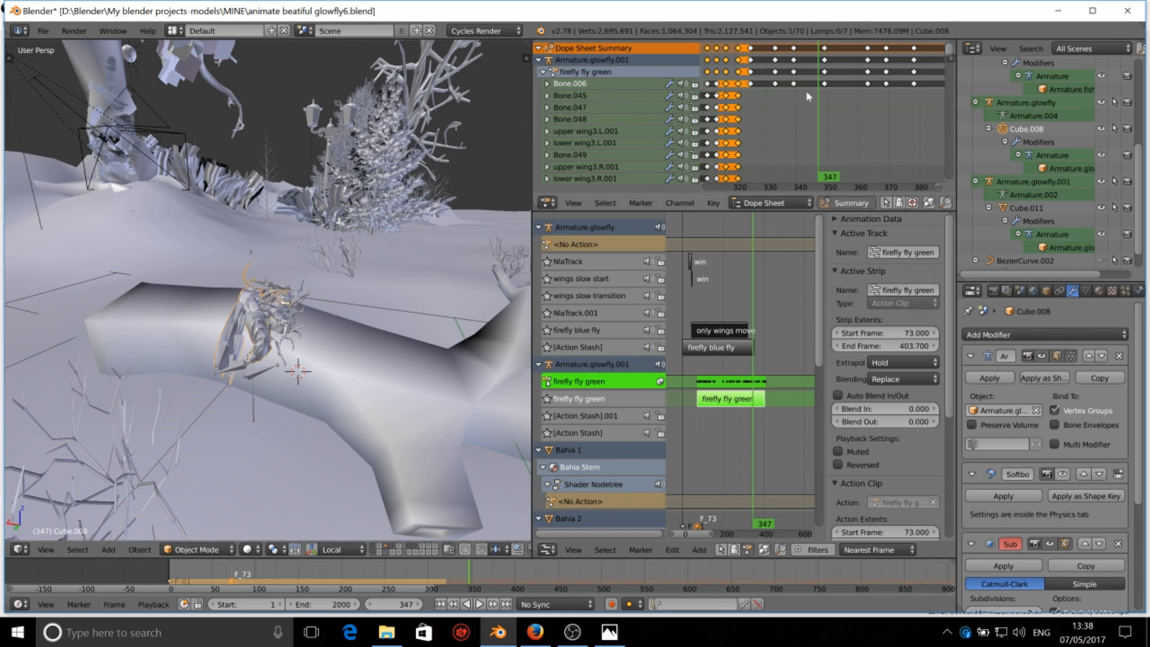
Step: Step the animation back frame by frame to frame 340 to check the two glowflies' joint movement
key("Left")
key("Left")
key("Left")
key("Left")
key("Left")
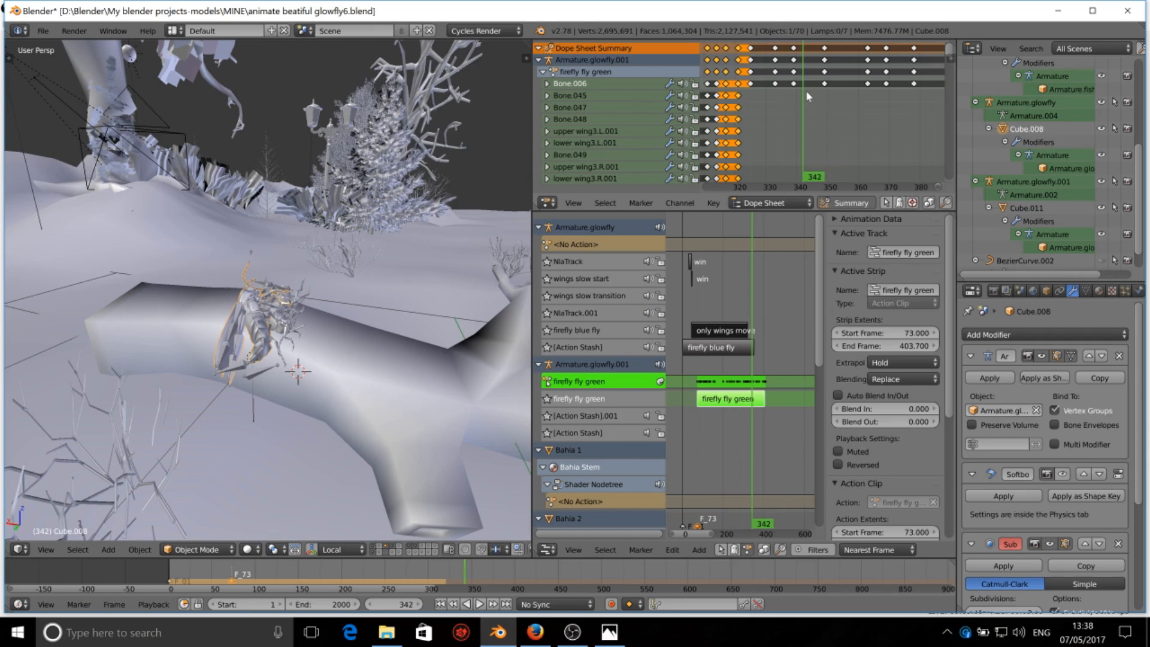
key("Left")
key("Left")
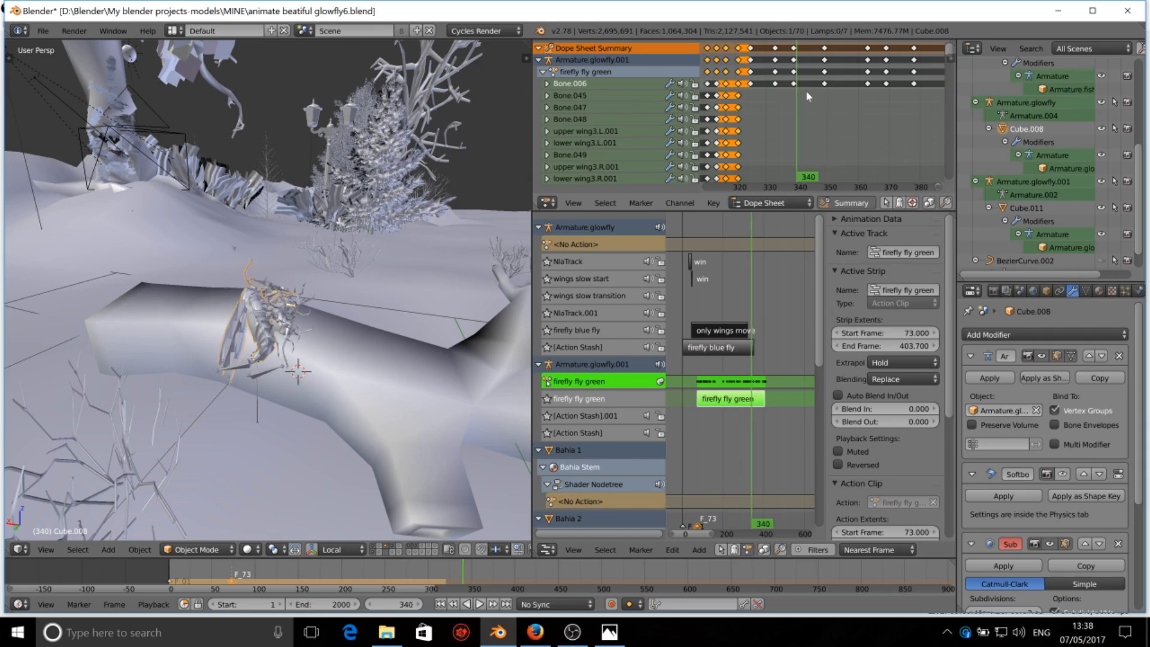
Step: Select Bone.006 of Armature.glowfly.001 in the viewport and display its Child Of bone constraint
key("Left")
key("Right")
scroll(286, 302, "up", 4)
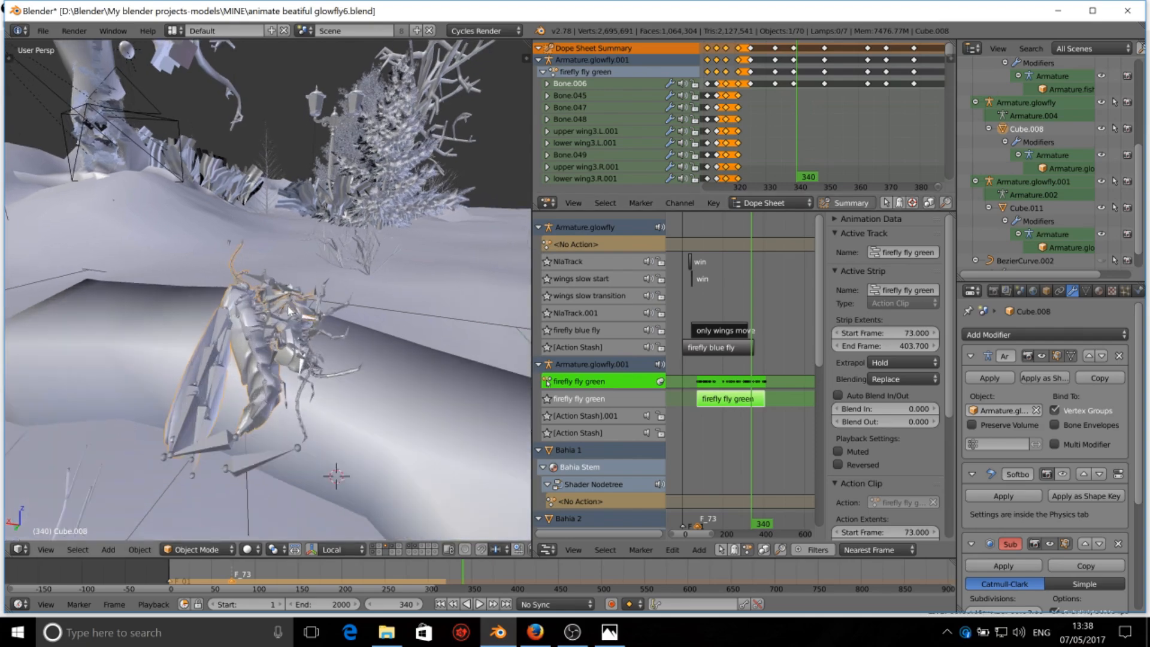
mouse_move(303, 301)
middle_mouse_down()
mouse_move(304, 342)
mouse_move(306, 312)
middle_mouse_up()
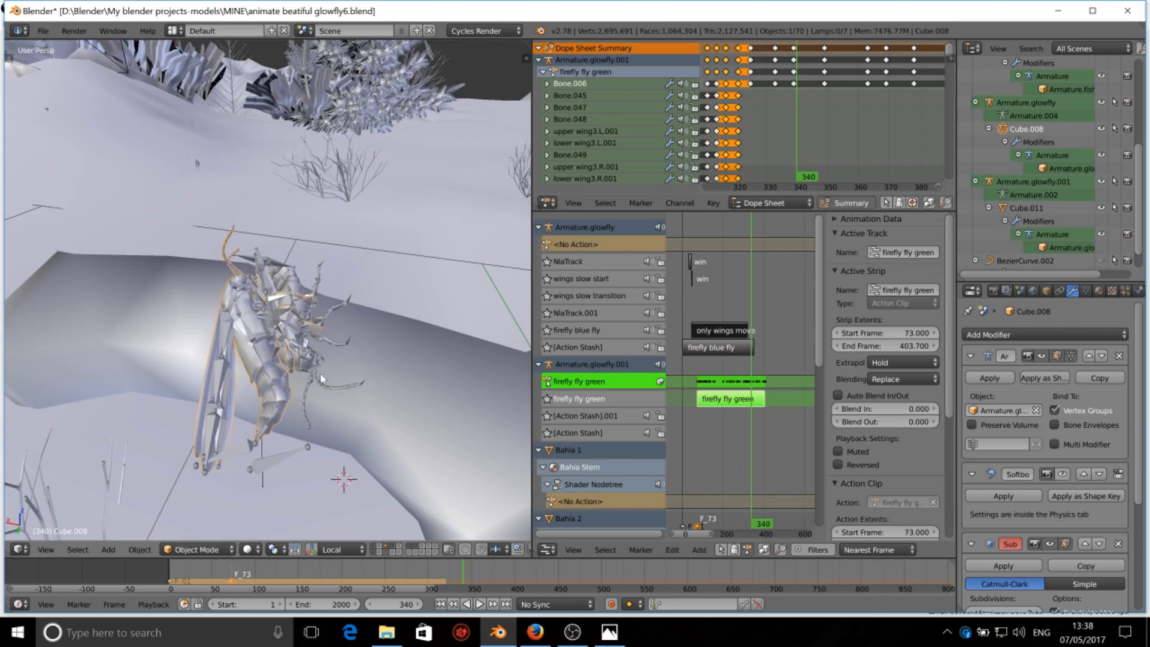
middle_click_drag(321, 379, 334, 358)
right_click(303, 242)
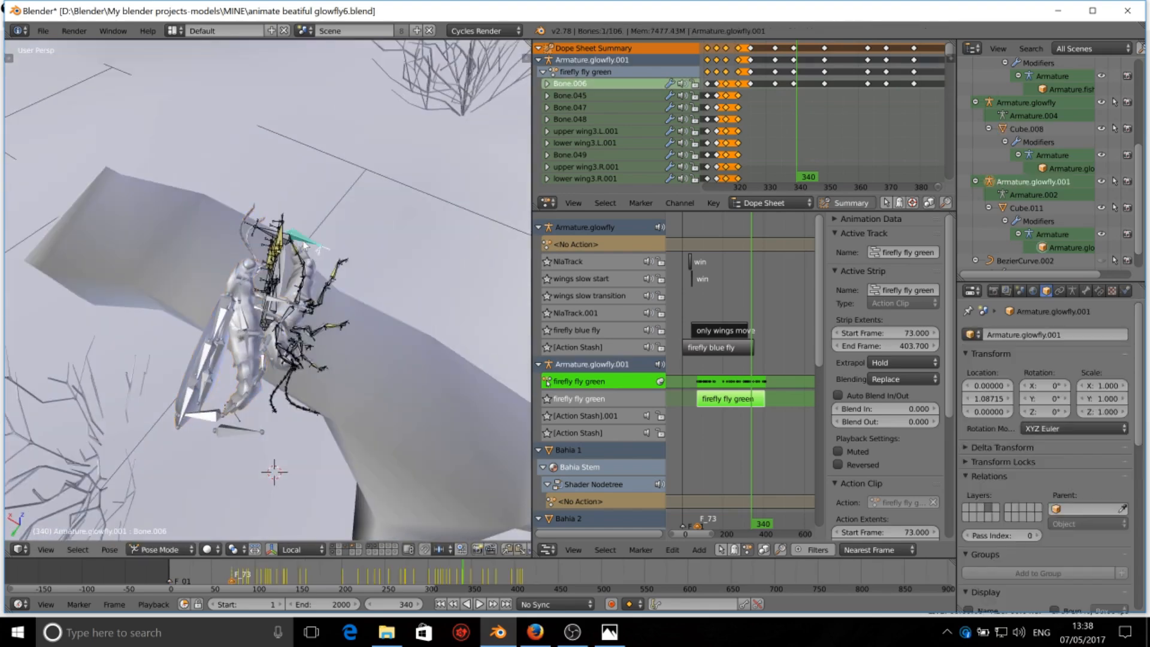
scroll(281, 278, "down", 5)
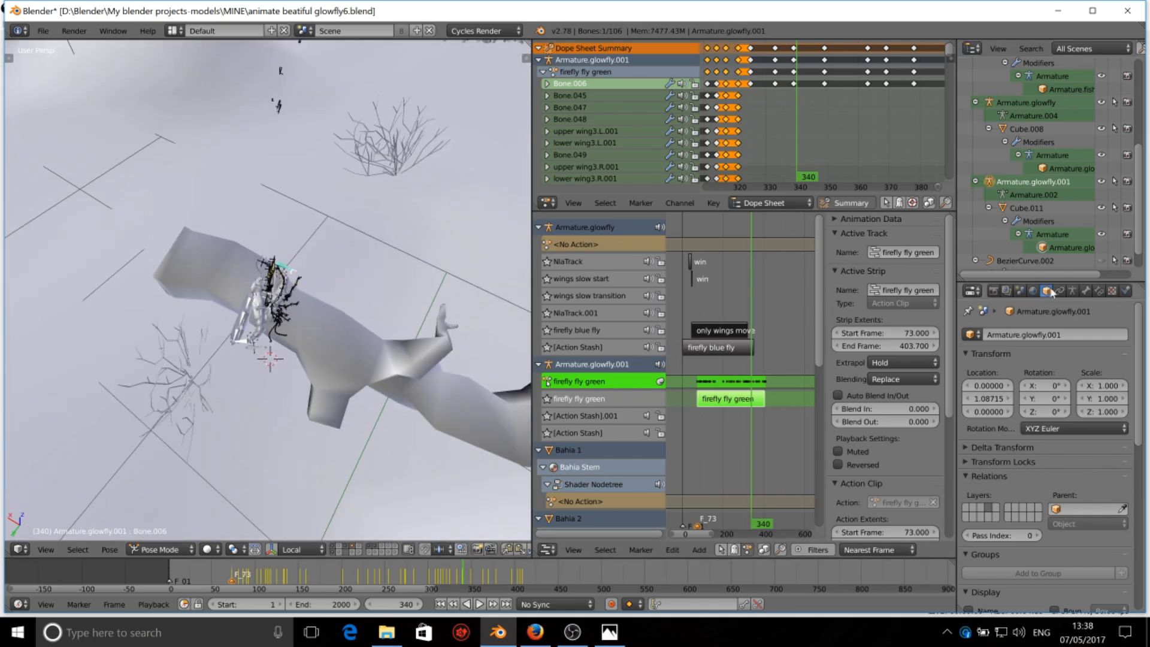
left_click(1083, 290)
left_click(1098, 291)
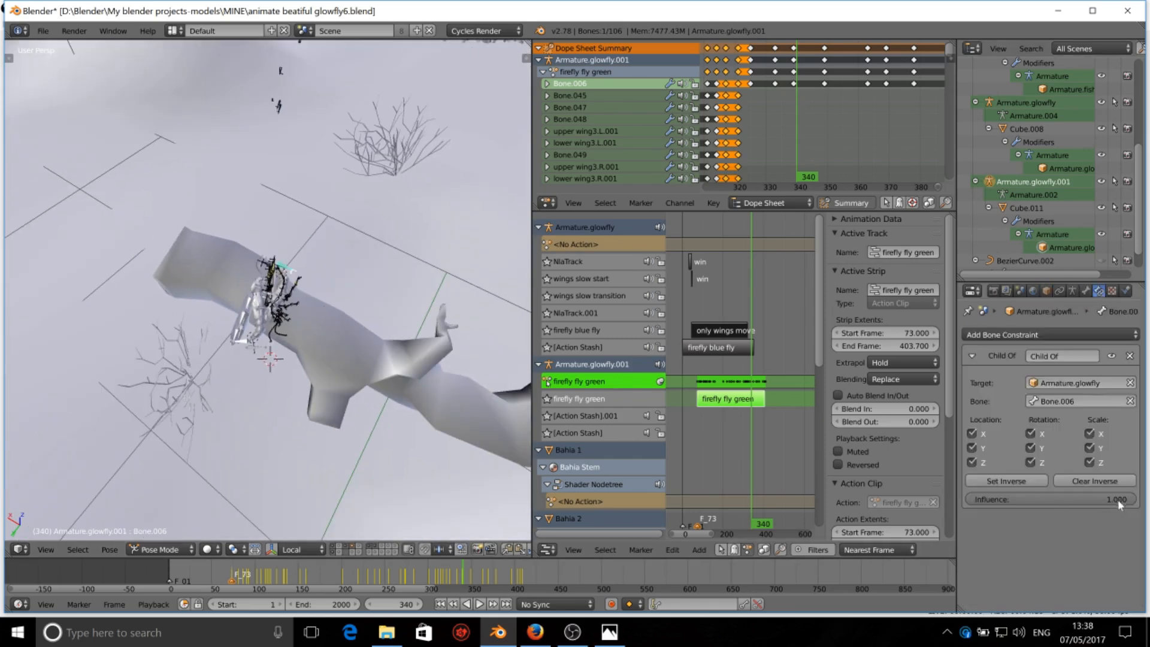
Step: Try an influence of 0 on the Child Of constraint of Bone.006 and restore the influence to 1
left_click_drag(1117, 499, 974, 503)
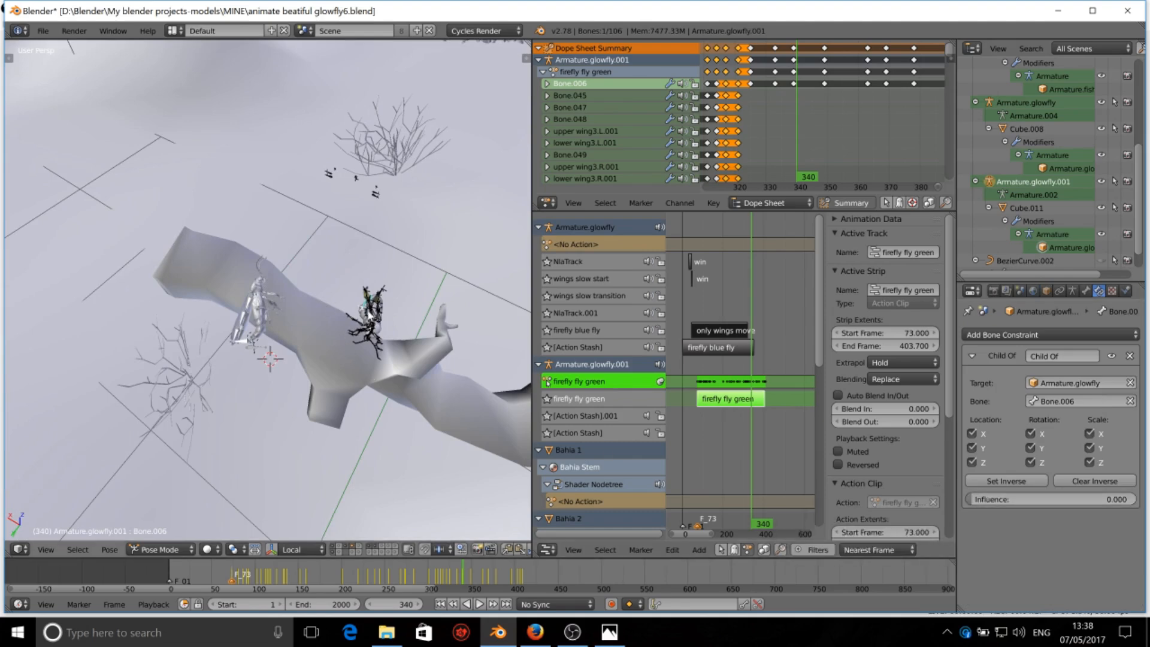
left_click(976, 481)
left_click(1054, 498)
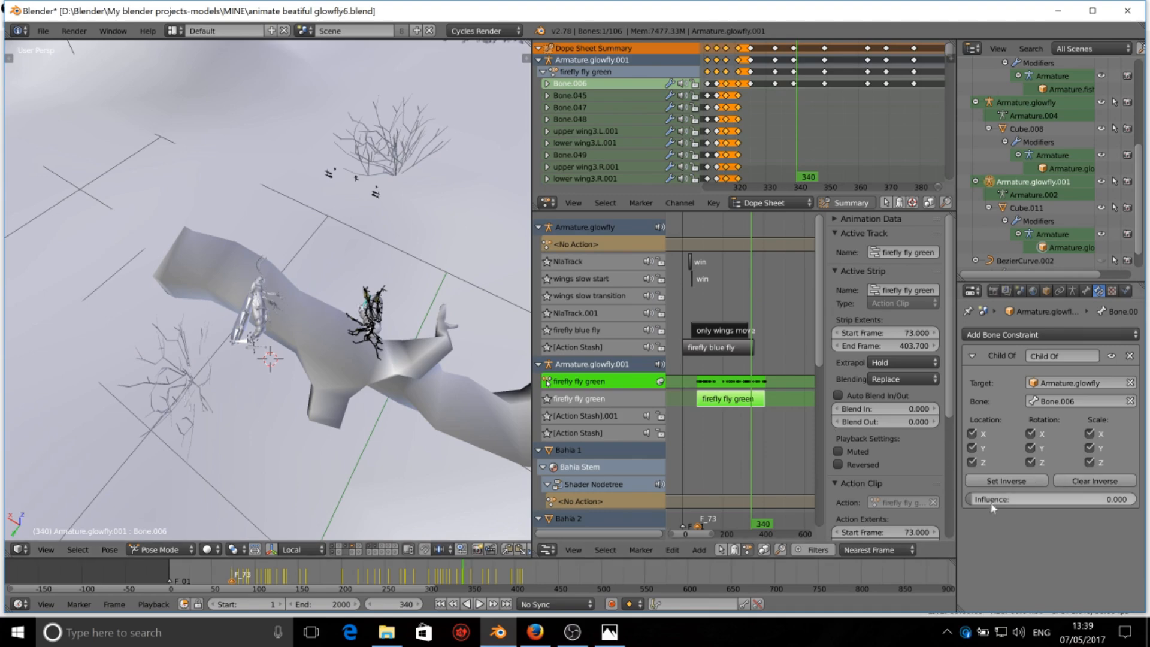
type("1")
key("Return")
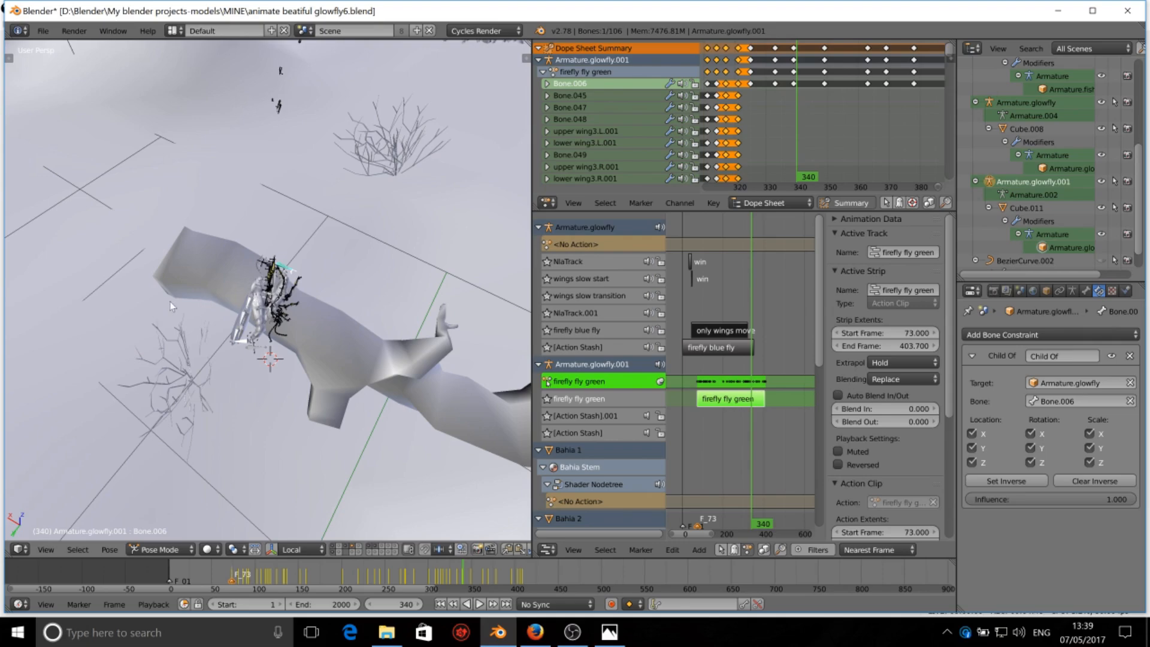
Step: Select all bones of Armature.glowfly.001 in pose mode
middle_click_drag(206, 331, 278, 318)
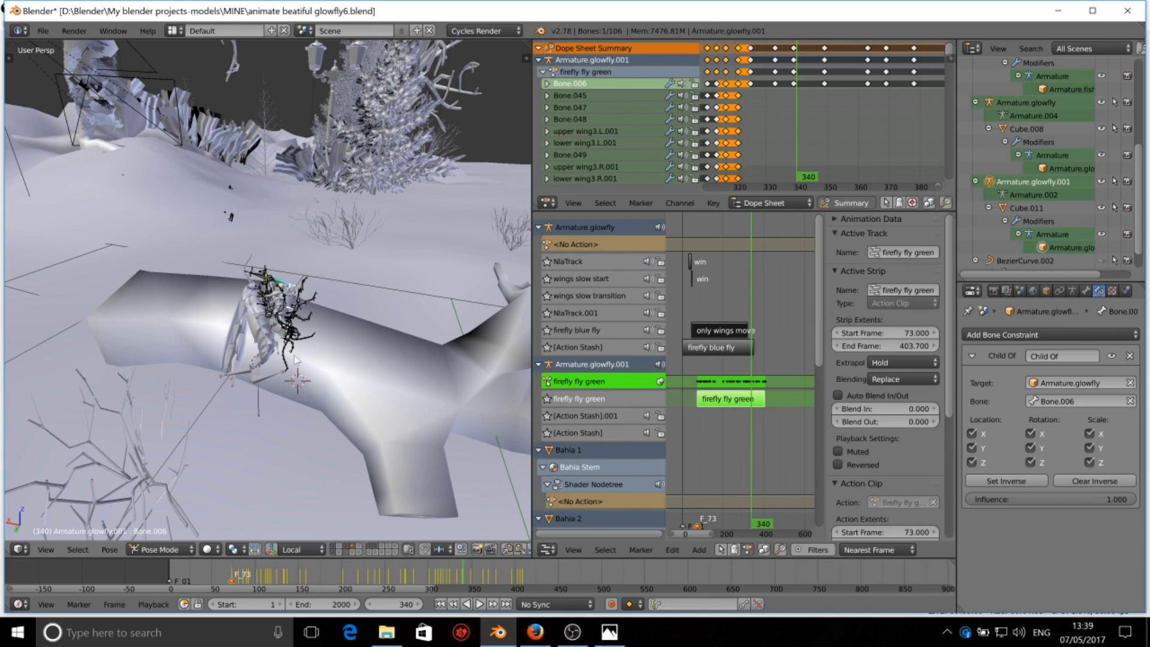
scroll(306, 350, "down", 3)
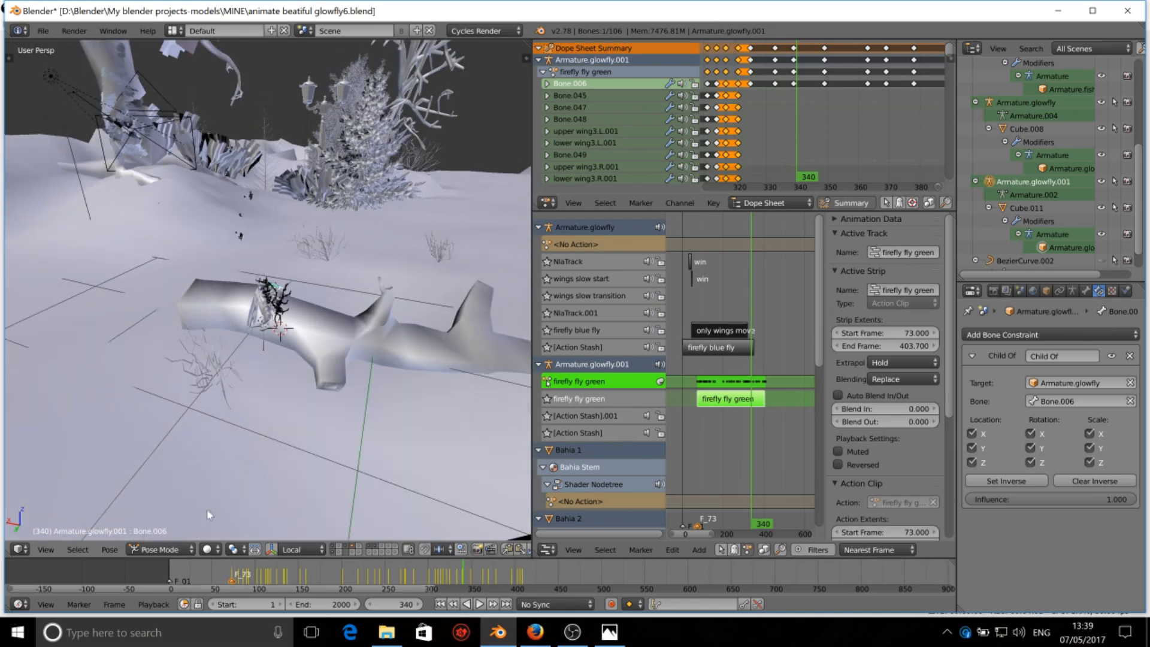
scroll(290, 347, "up", 5)
key("a")
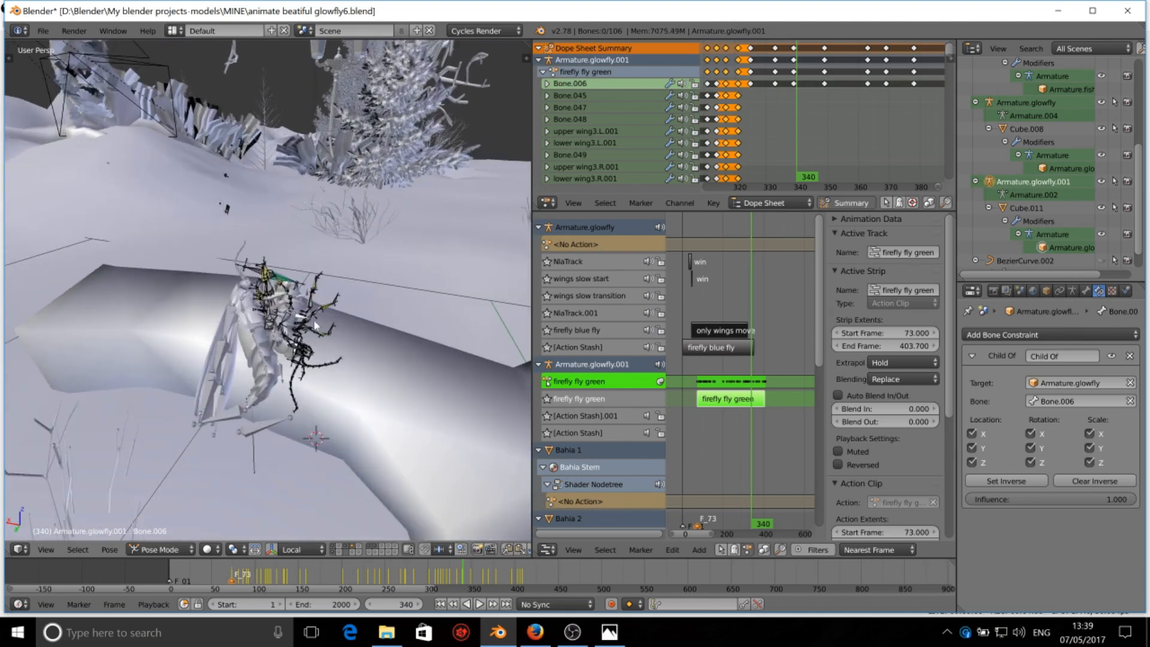
key("a")
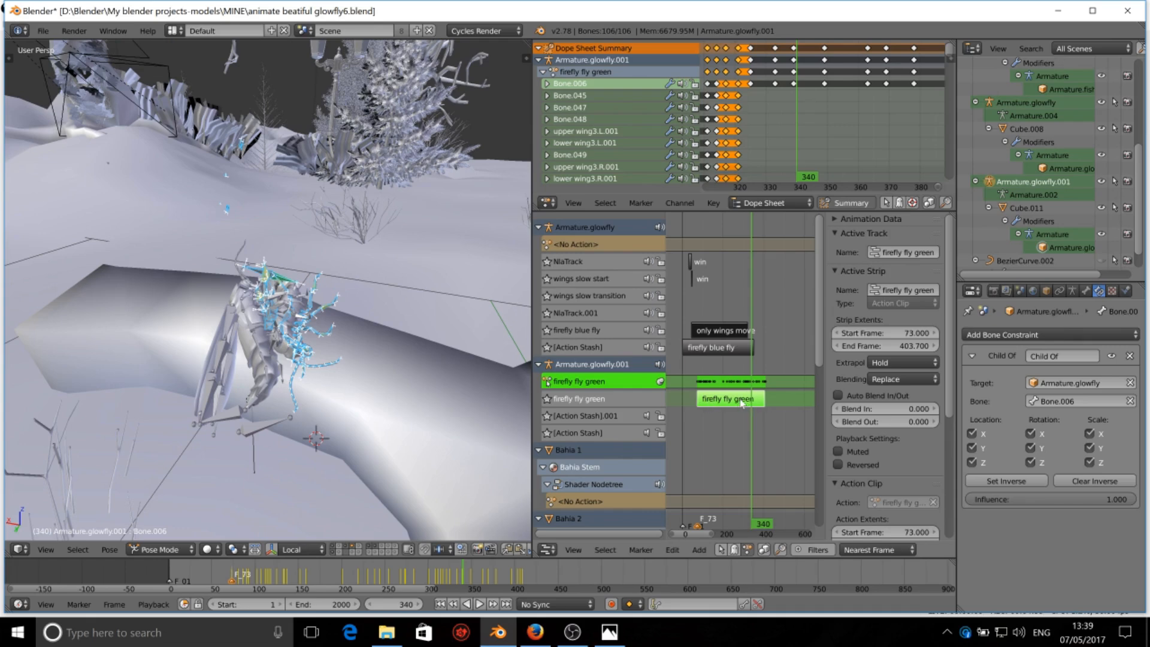
Step: Start Bake Action for the selected bones with start frame 320 and end frame 341
left_click(107, 549)
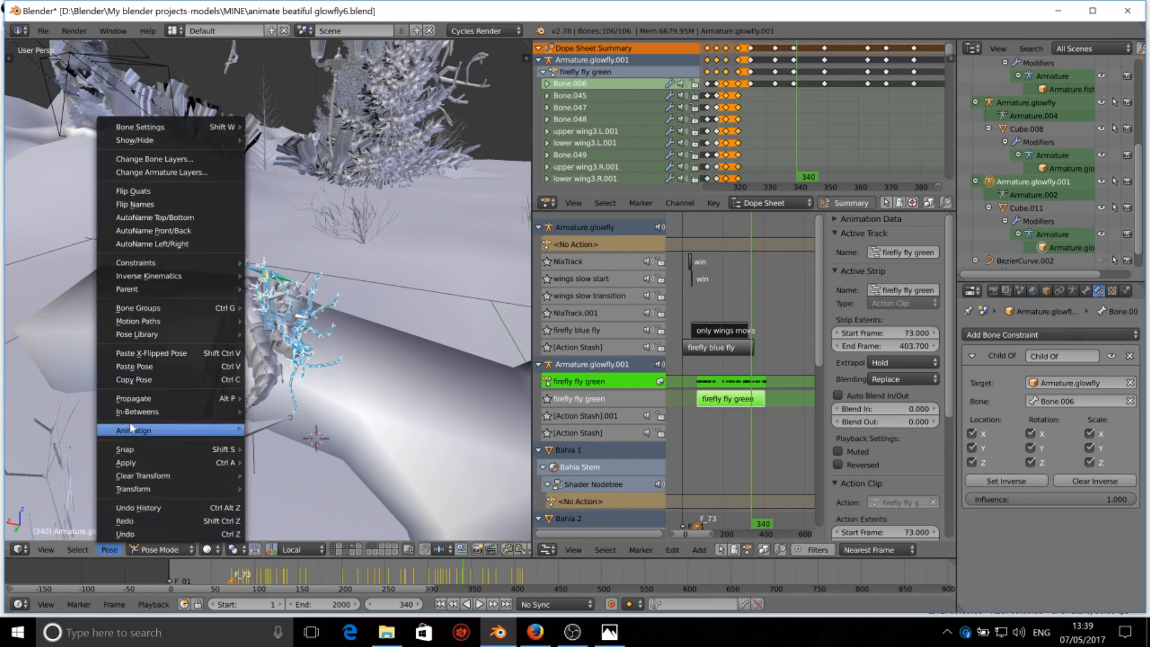
mouse_move(130, 422)
left_click(299, 493)
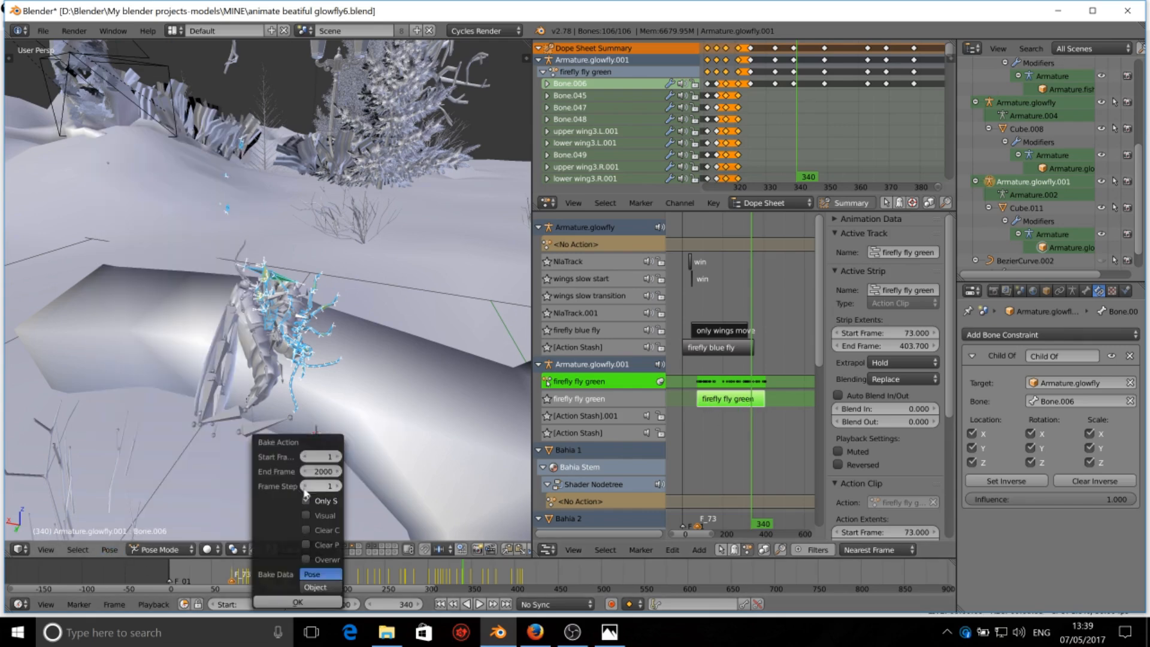
left_click(331, 458)
type("32")
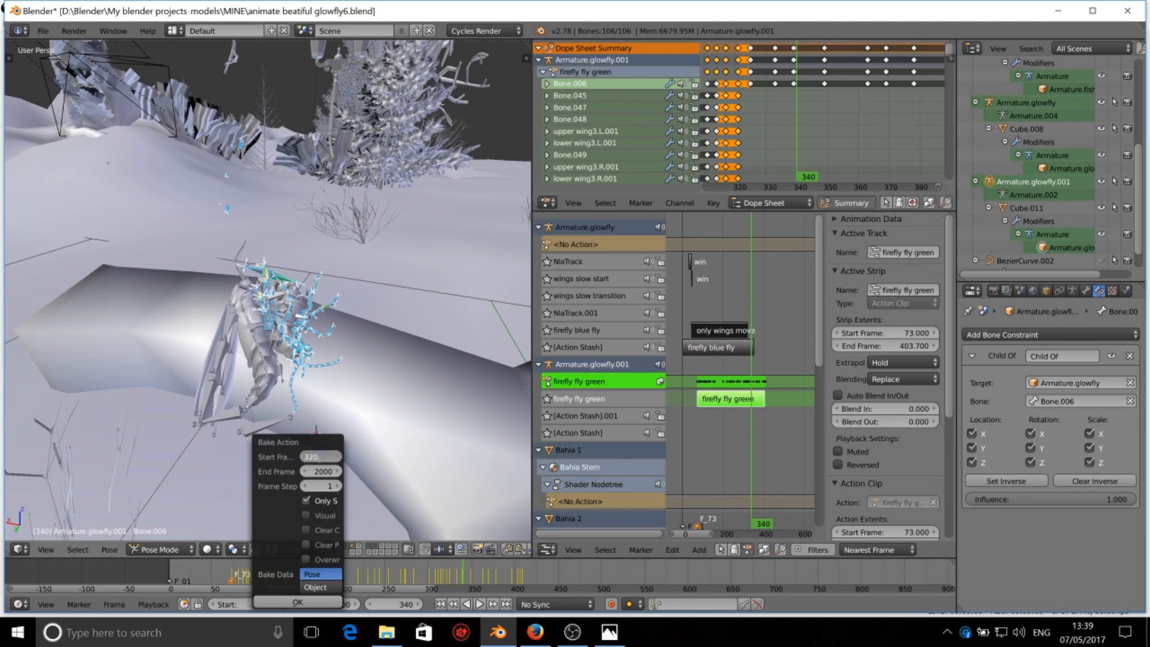
type("0")
key("Tab")
type("3")
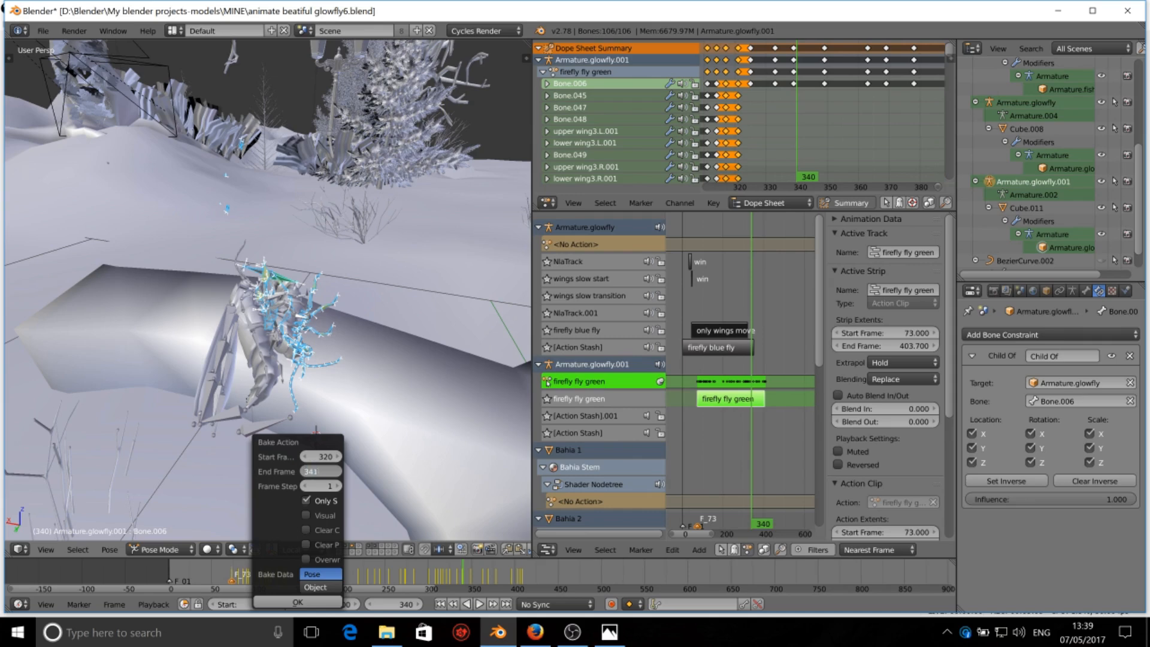
key("Return")
Step: Keep Only Selected on, enable Visual Keying and Clear Constraints, and run the pose bake
left_click(306, 501)
left_click(306, 500)
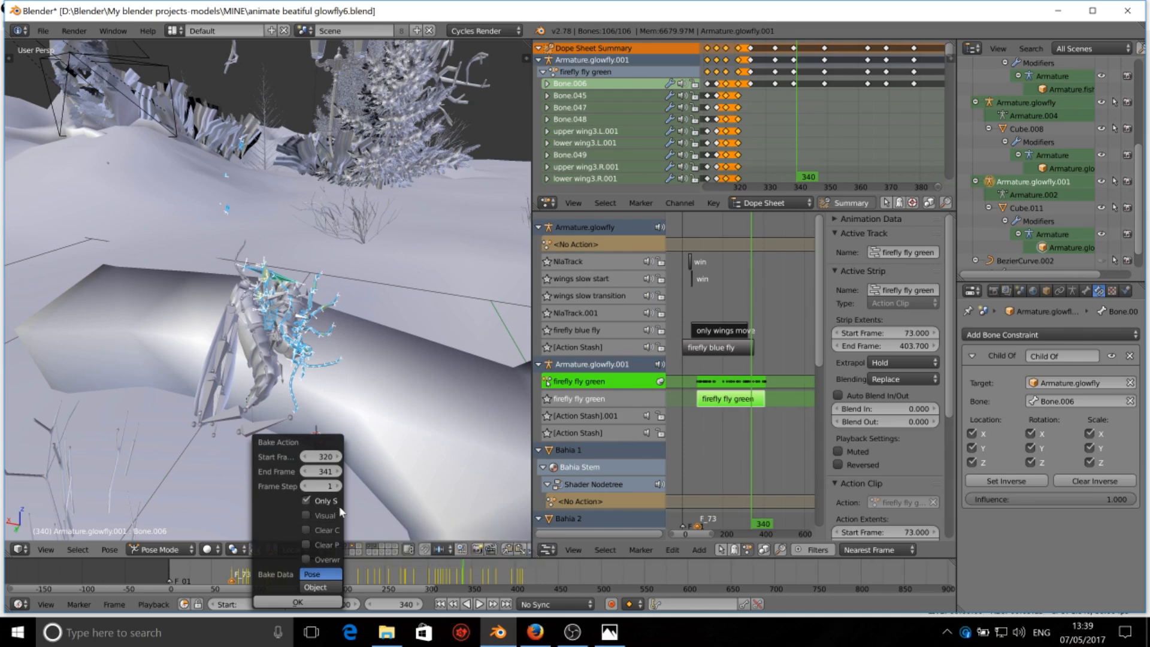
left_click(307, 513)
left_click(307, 530)
left_click(298, 602)
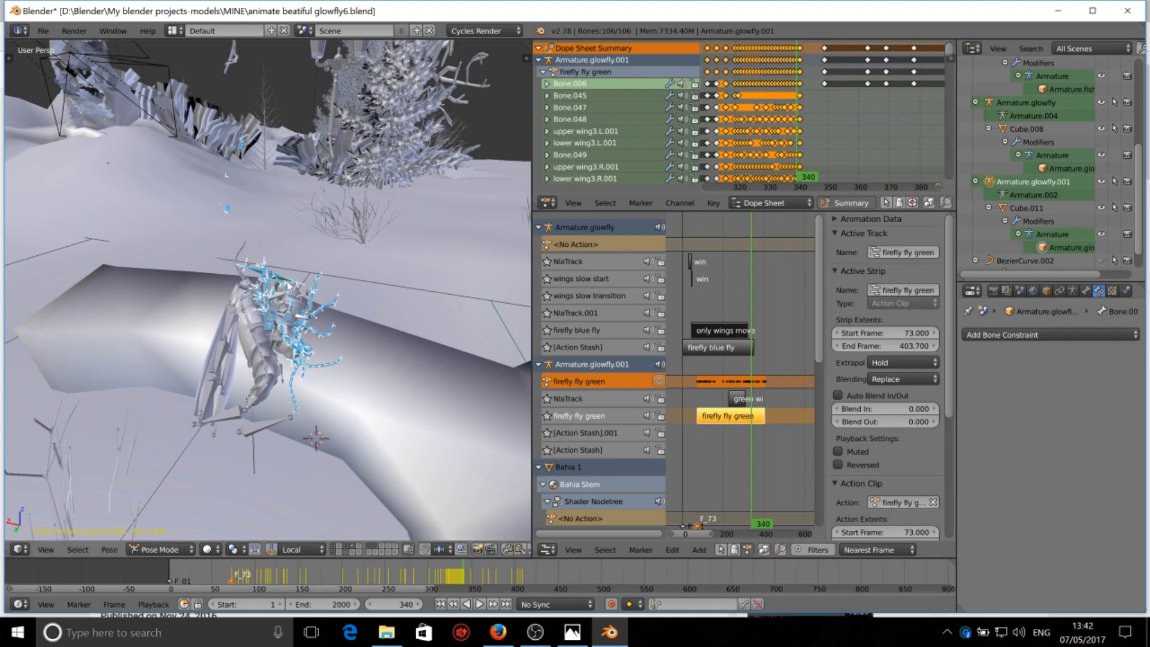
Step: Examine the baked keyframes in the Dope Sheet and play the animation from frame 315 to frame 348
scroll(289, 289, "down", 4)
scroll(289, 284, "up", 3)
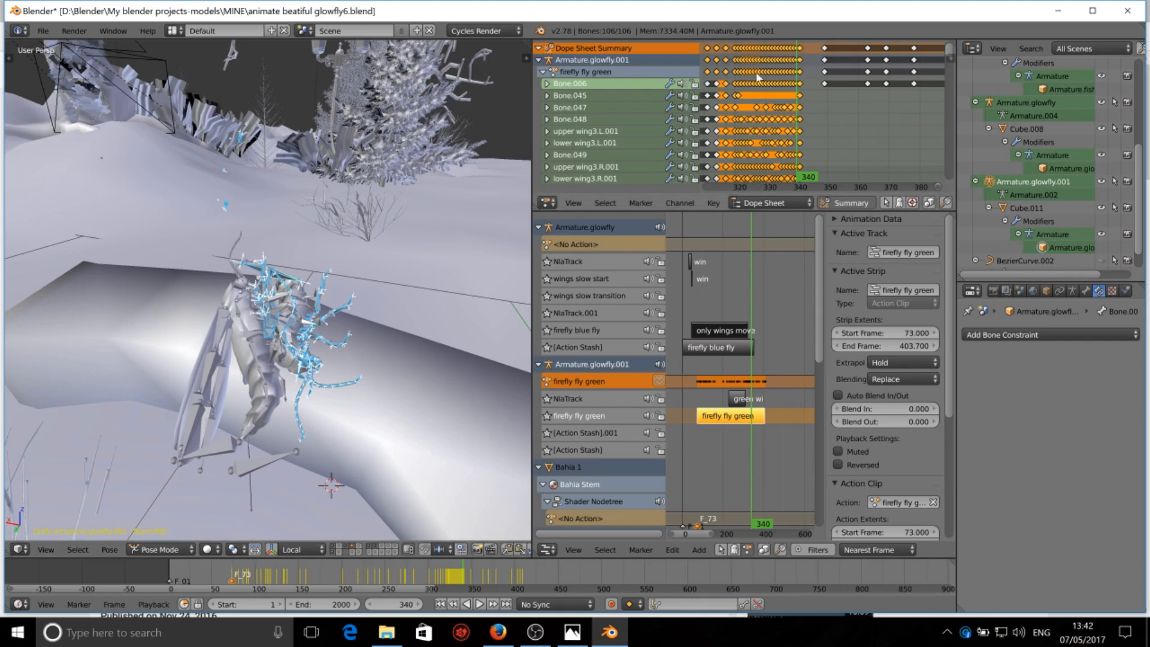
middle_click_drag(750, 68, 814, 71)
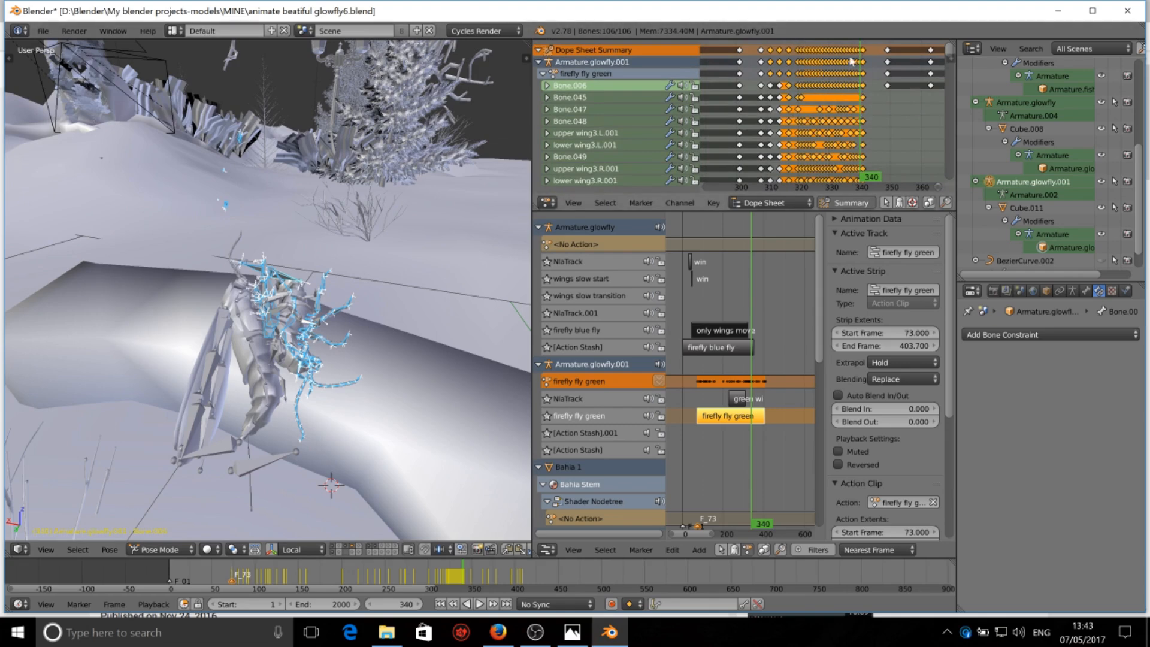
scroll(860, 167, "up", 2)
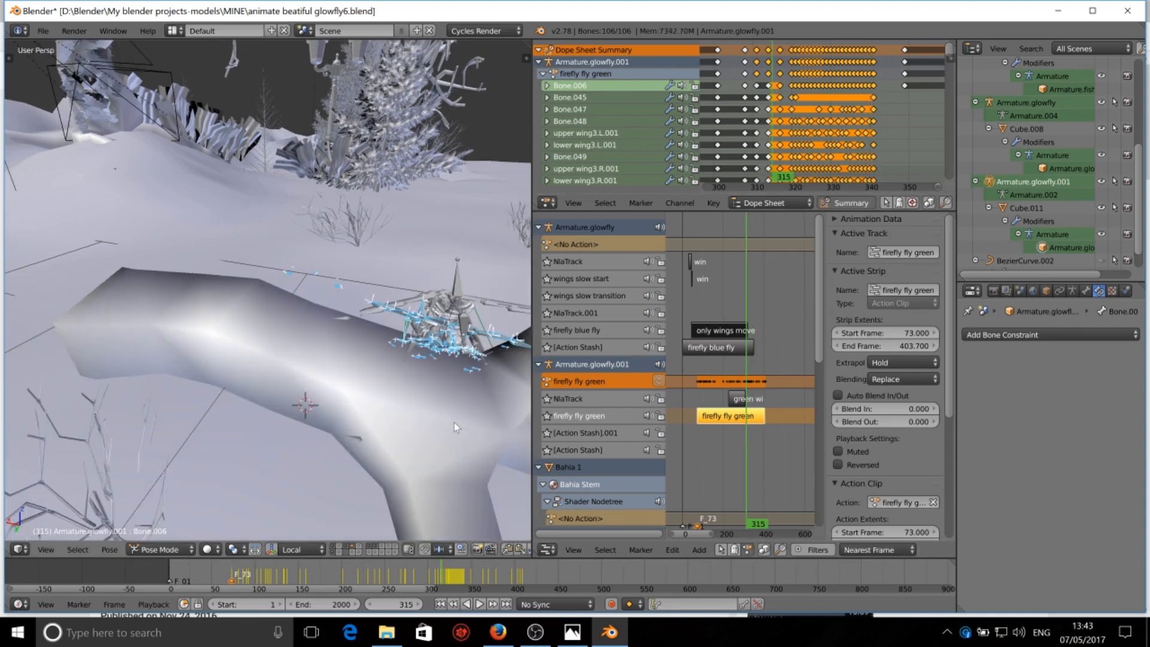
middle_click_drag(454, 423, 438, 372)
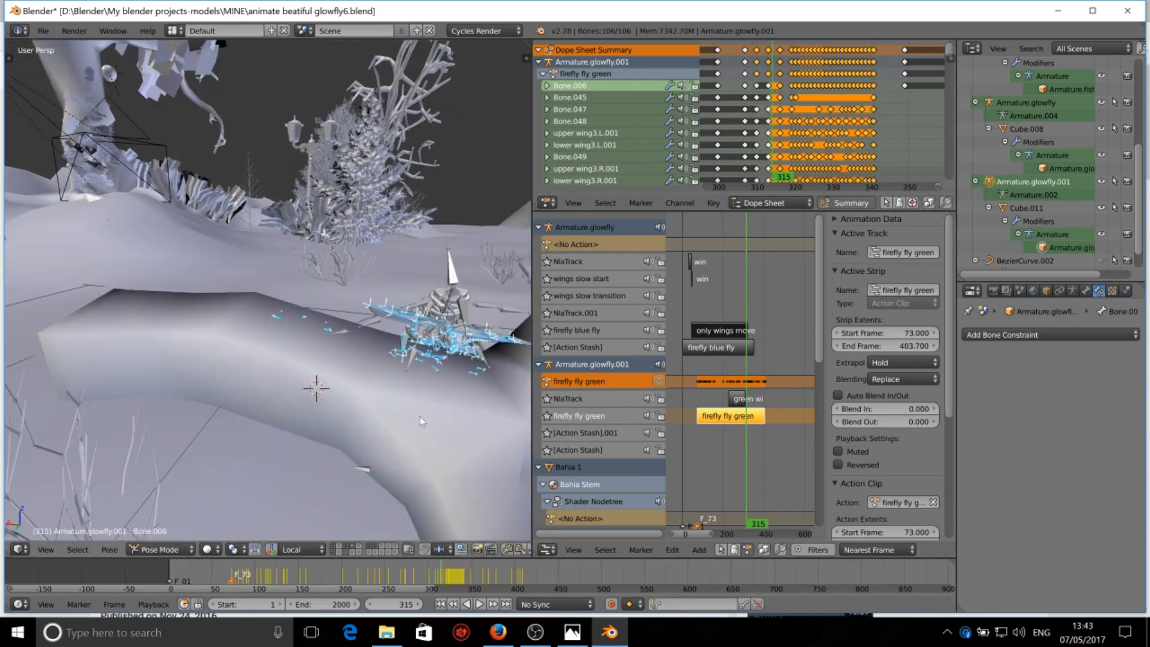
left_click(481, 604)
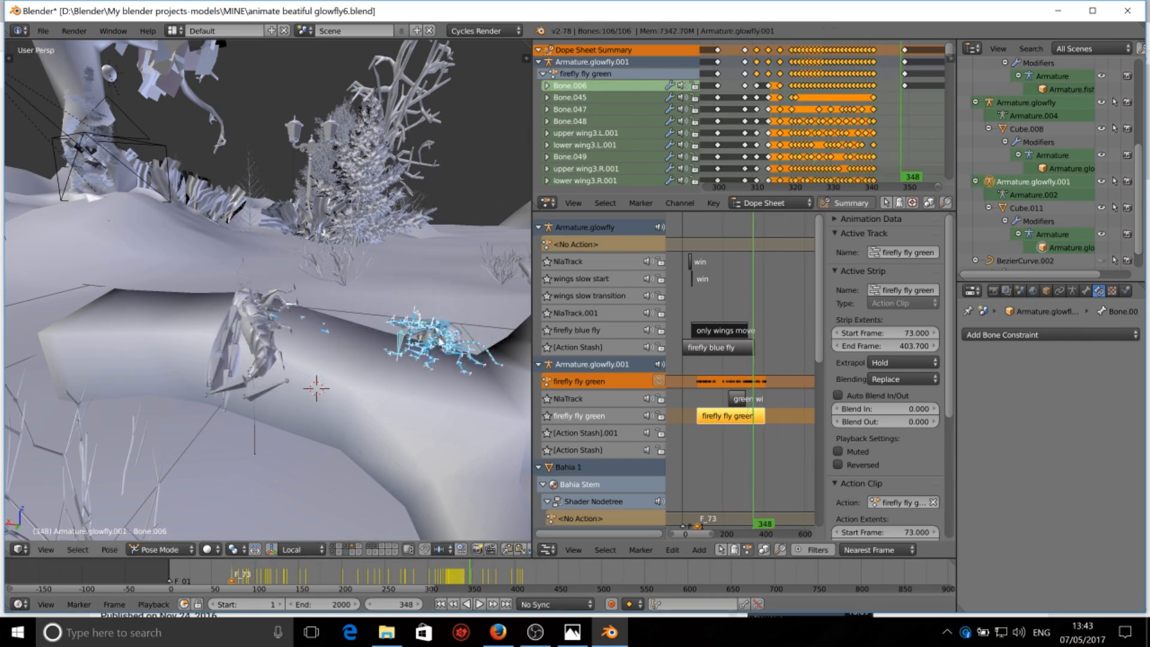
middle_click_drag(286, 313, 353, 336)
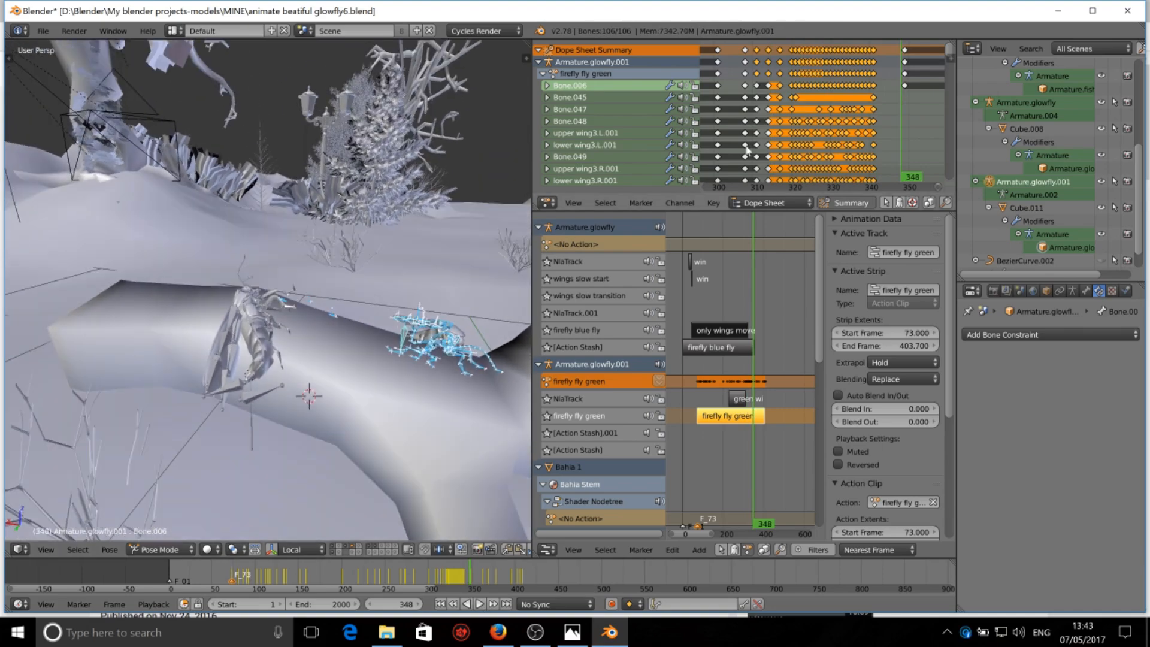
Step: Delete all keyframes of the firefly fly green action that lie after the baked range, from about frame 348 onward
scroll(871, 128, "down", 1)
scroll(886, 127, "down", 4)
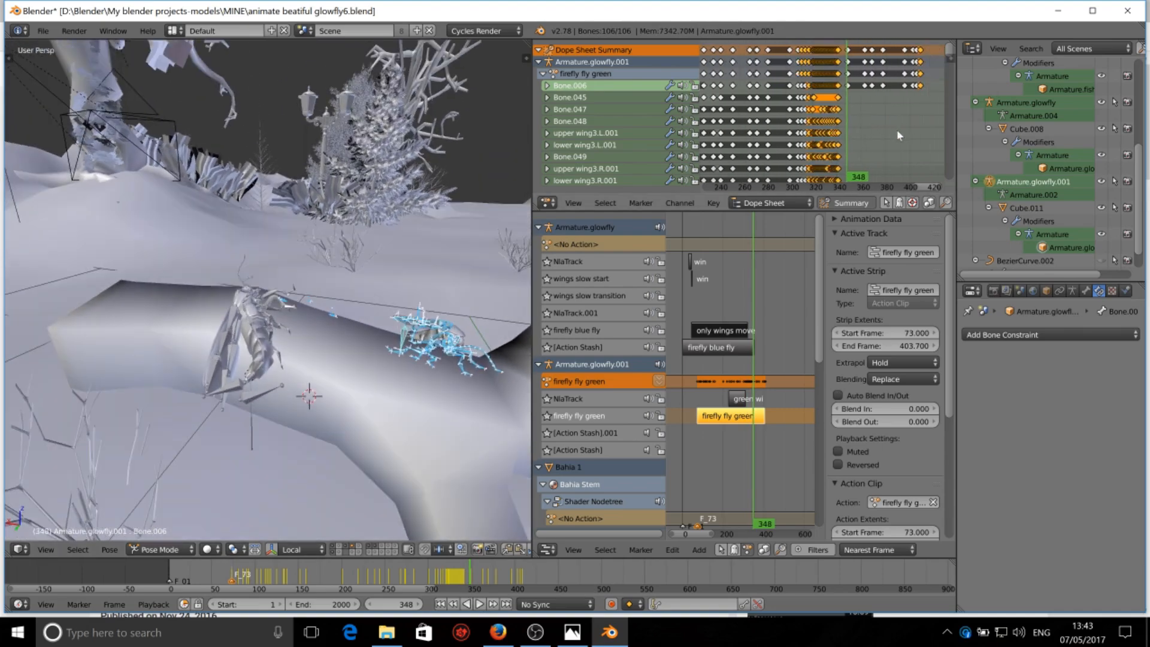
key("a")
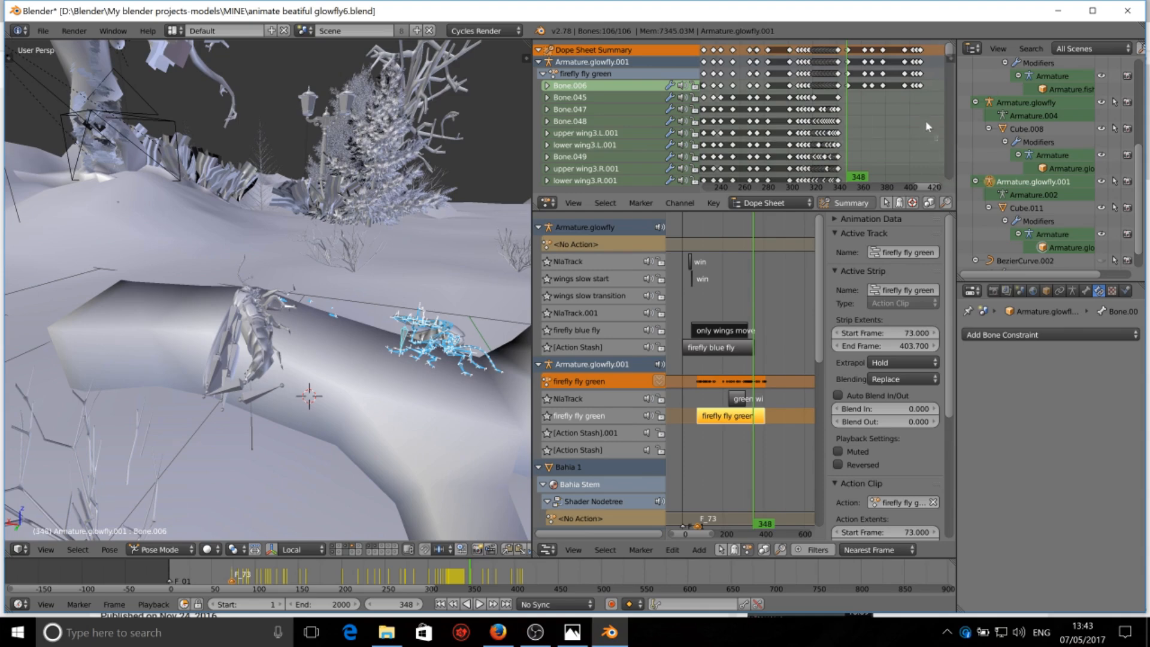
right_click(925, 120, "ctrl")
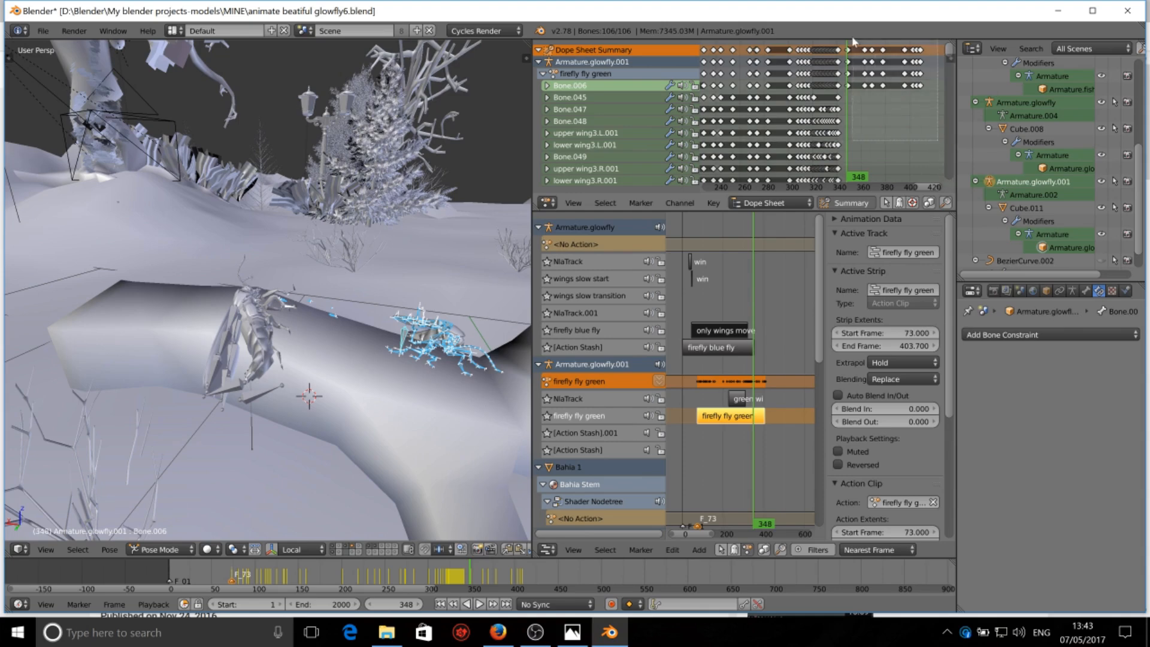
key("x")
left_click(869, 105)
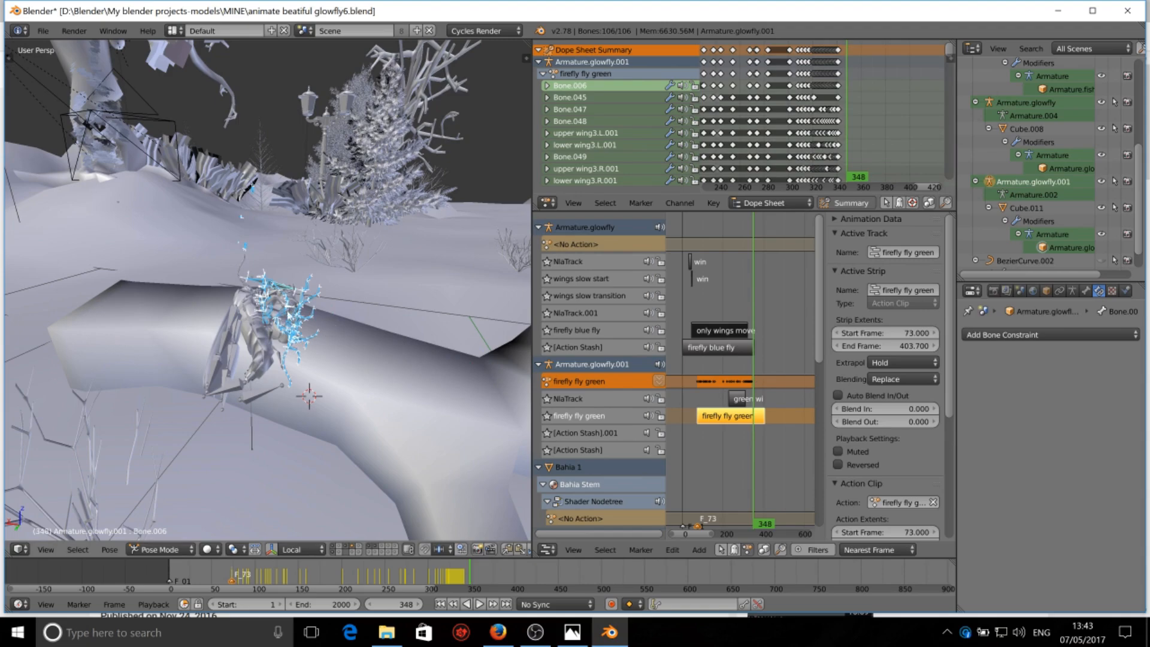
Step: Enter tweak mode on the firefly blue fly strip and select Bone.006 of Armature.glowfly
scroll(291, 315, "up", 1)
mouse_move(292, 312)
middle_mouse_down()
mouse_move(294, 328)
mouse_move(293, 313)
middle_mouse_up()
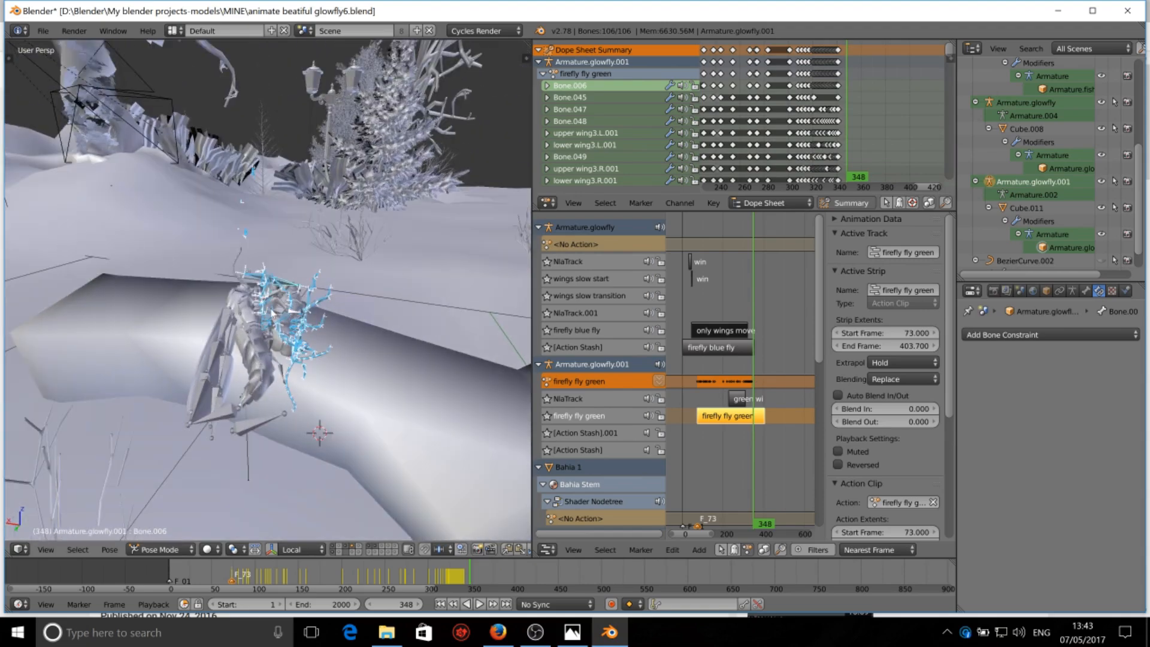
left_click(725, 349)
key("Tab")
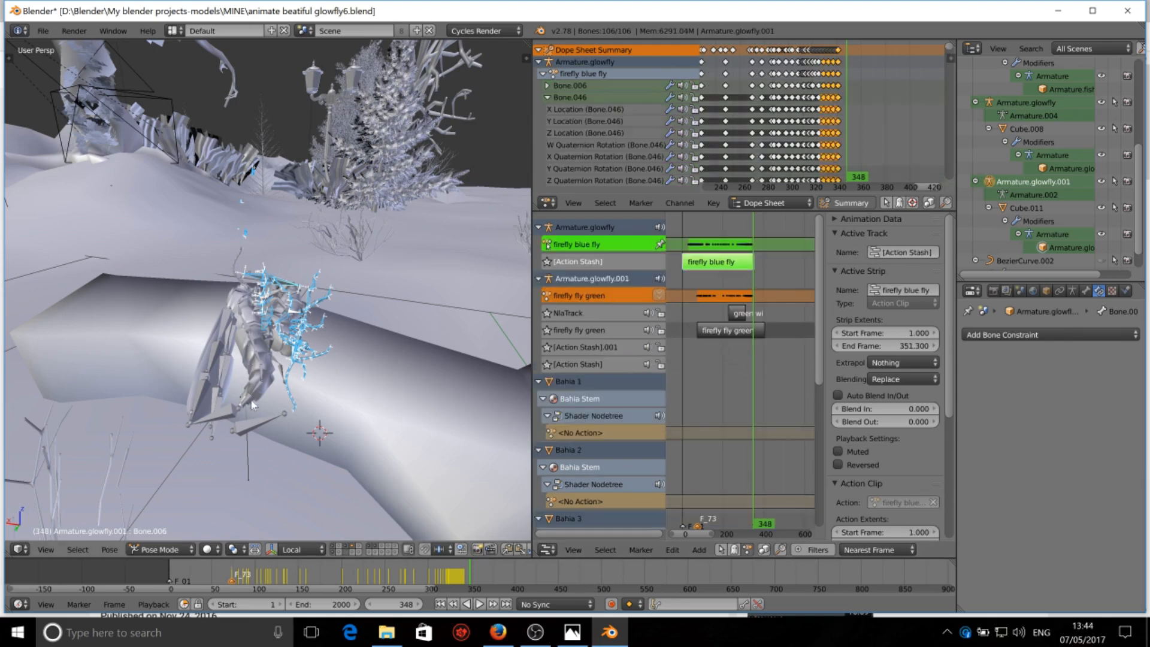
right_click(252, 429)
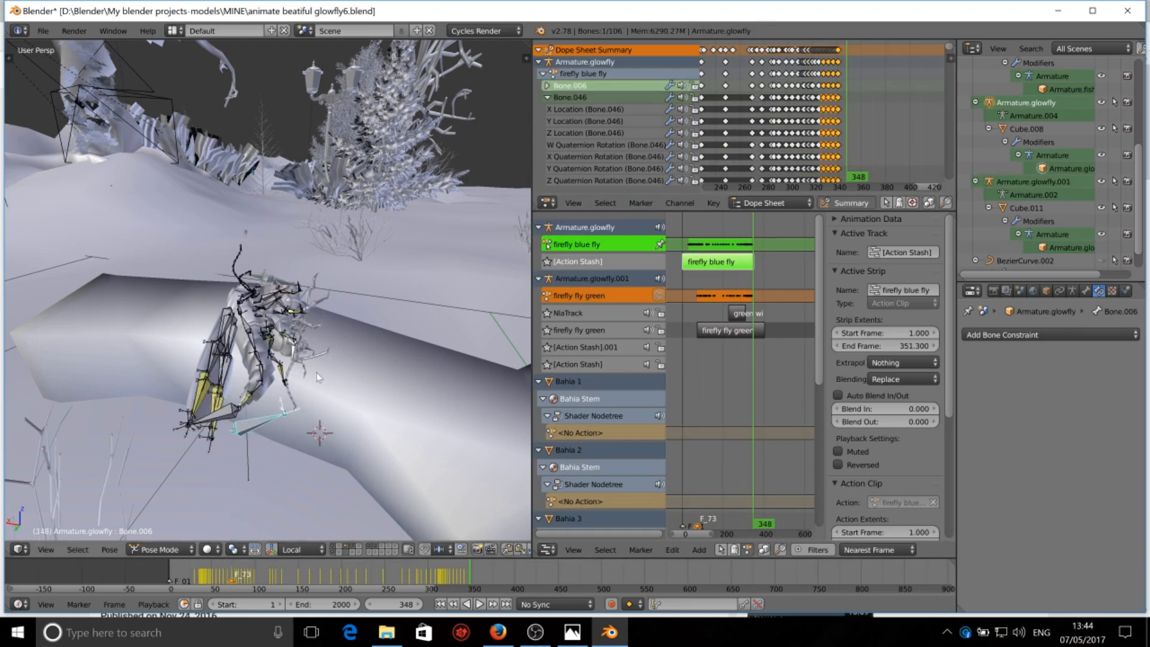
Step: At frame 354, move Bone.006 of Armature.glowfly off the log toward the bare bush and rotate it
middle_click_drag(335, 390, 305, 364)
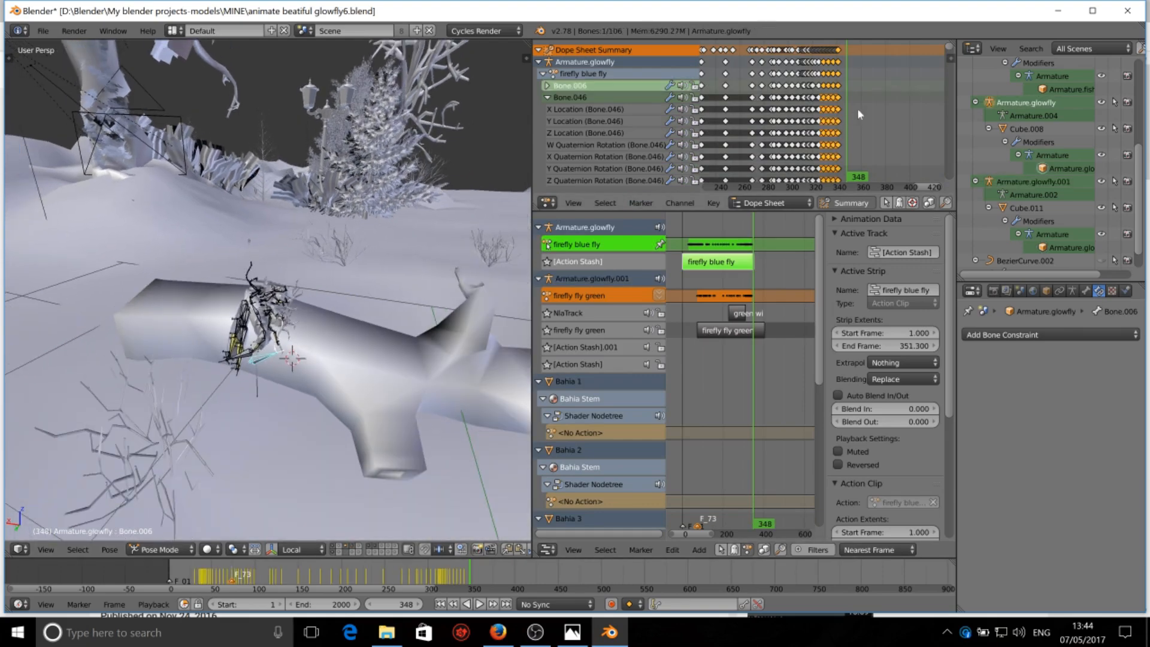
left_click(853, 83)
key("g")
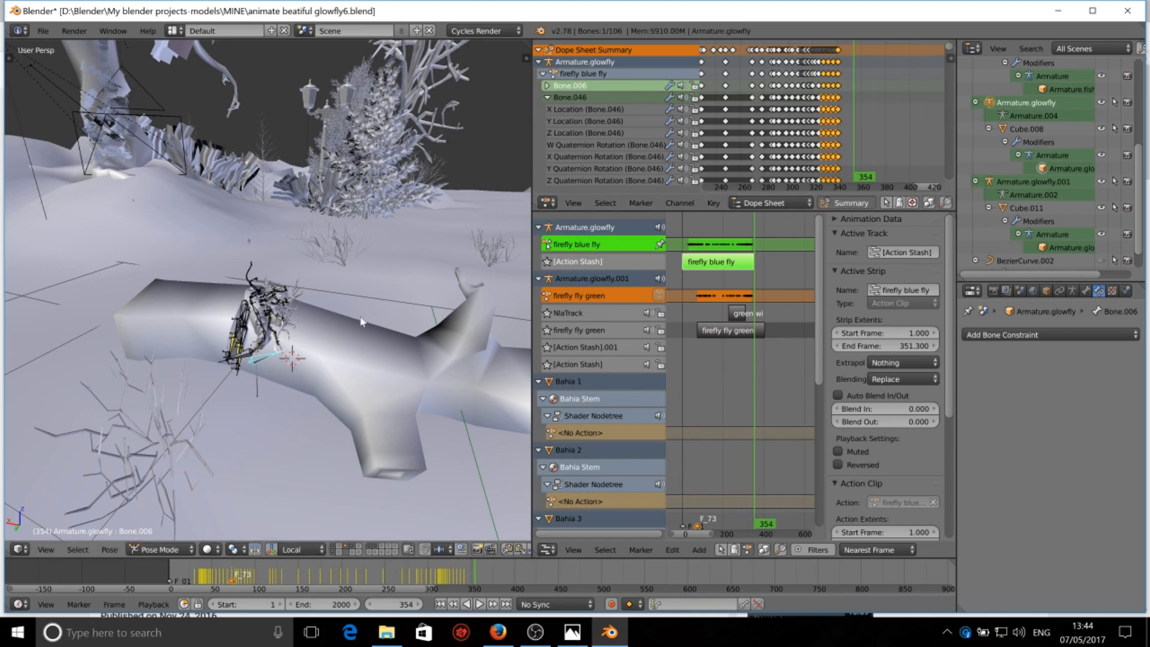
left_click(313, 321)
key("r")
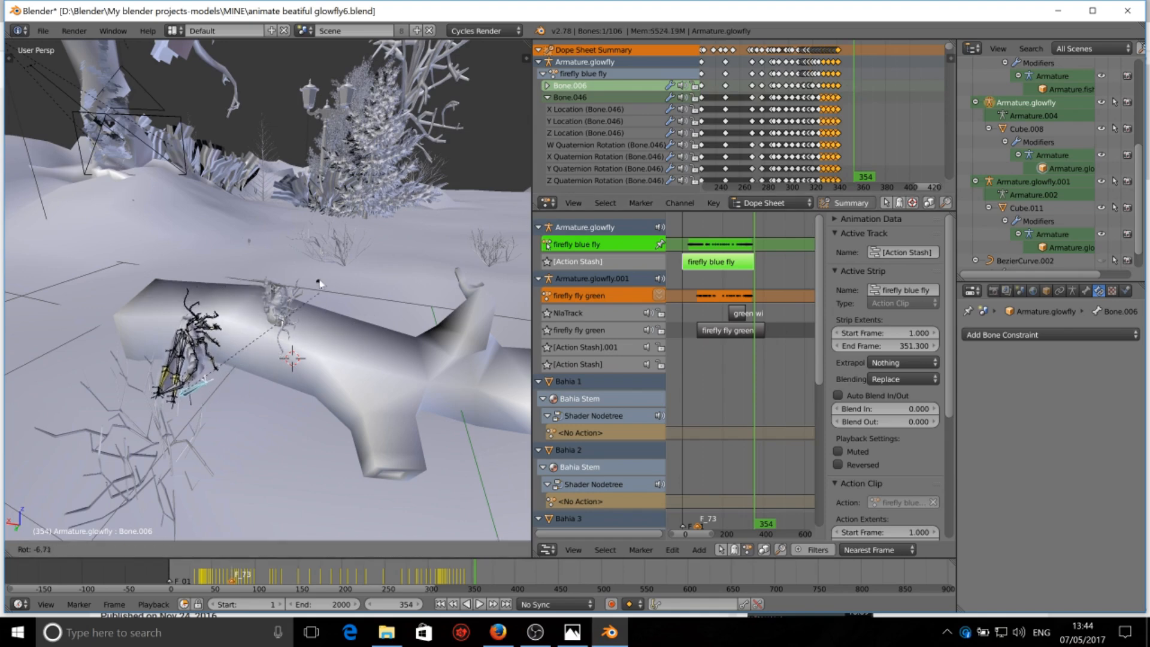
left_click(249, 165)
key("g")
right_click(252, 277)
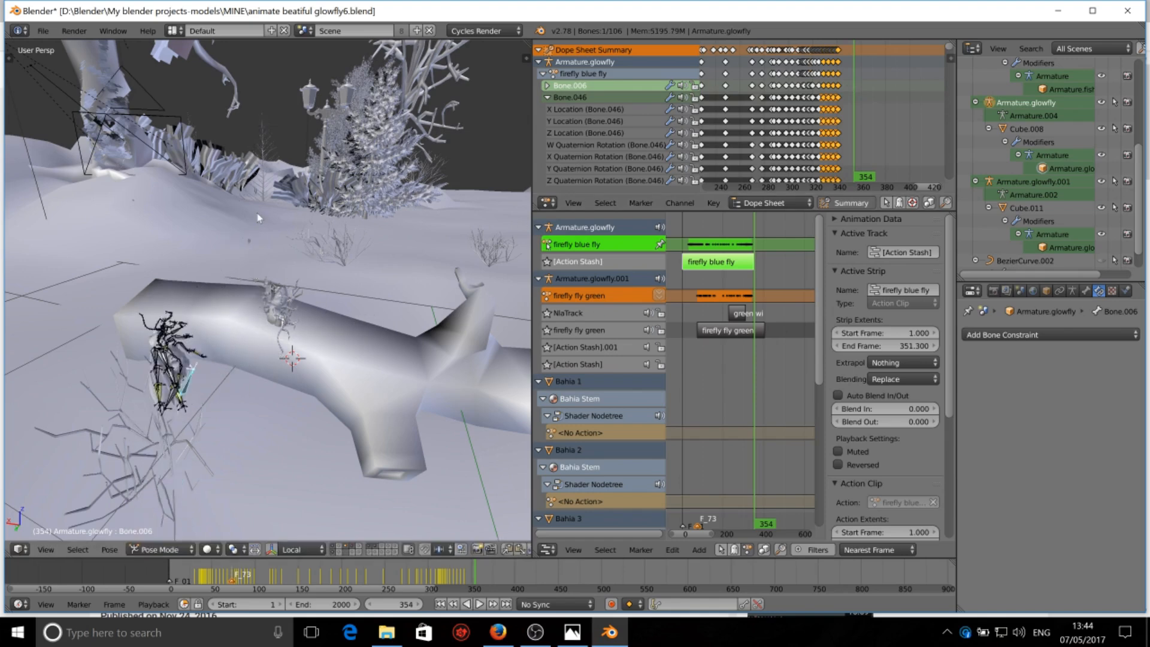
Step: Rotate Bone.006 of Armature.glowfly further at frame 354 to tilt the glowfly's body beside the log
middle_click_drag(227, 277, 239, 168)
key("r")
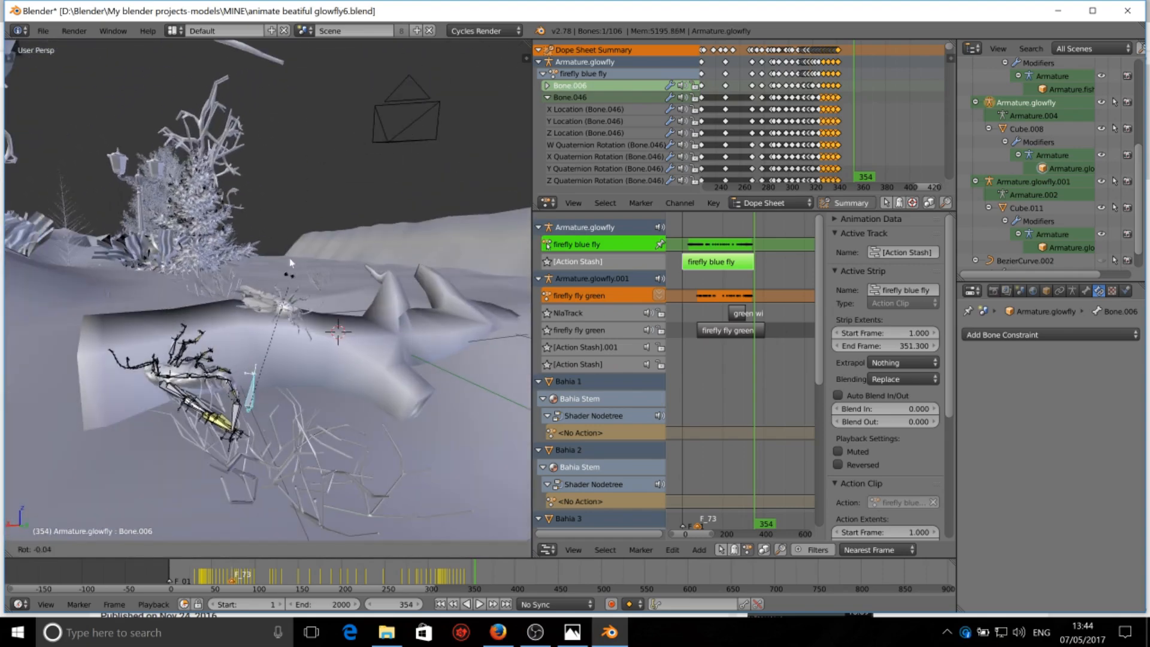
left_click(198, 136)
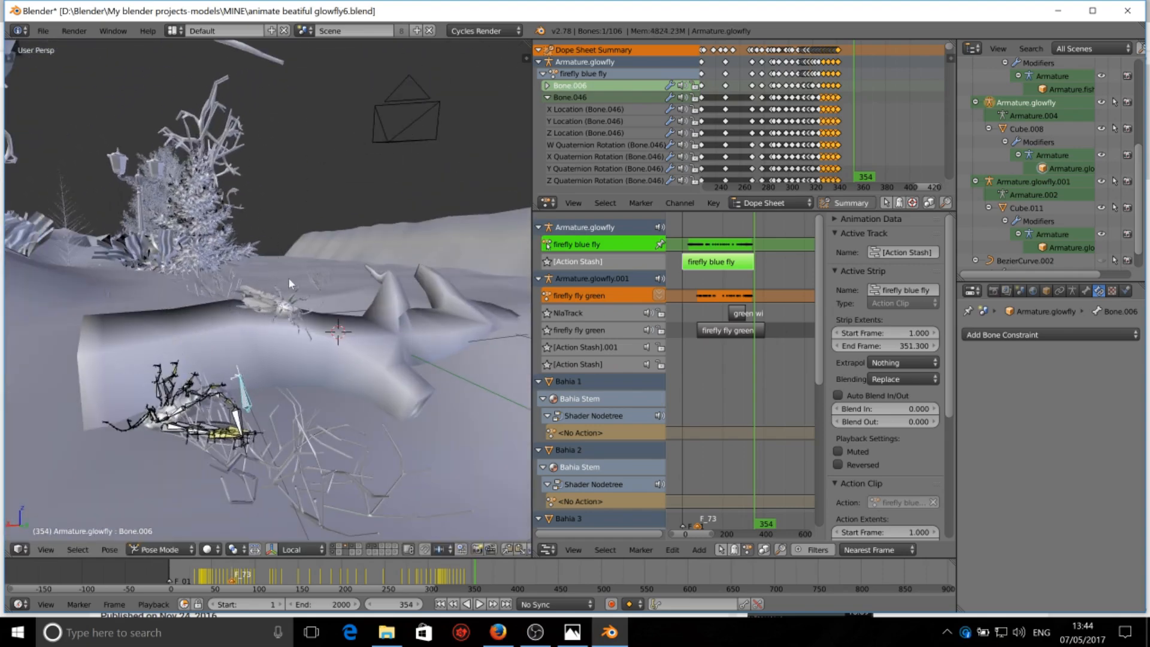
Step: Select all bones of Armature.glowfly and insert a LocRot keyframe at frame 354
key("a")
key("a")
key("i")
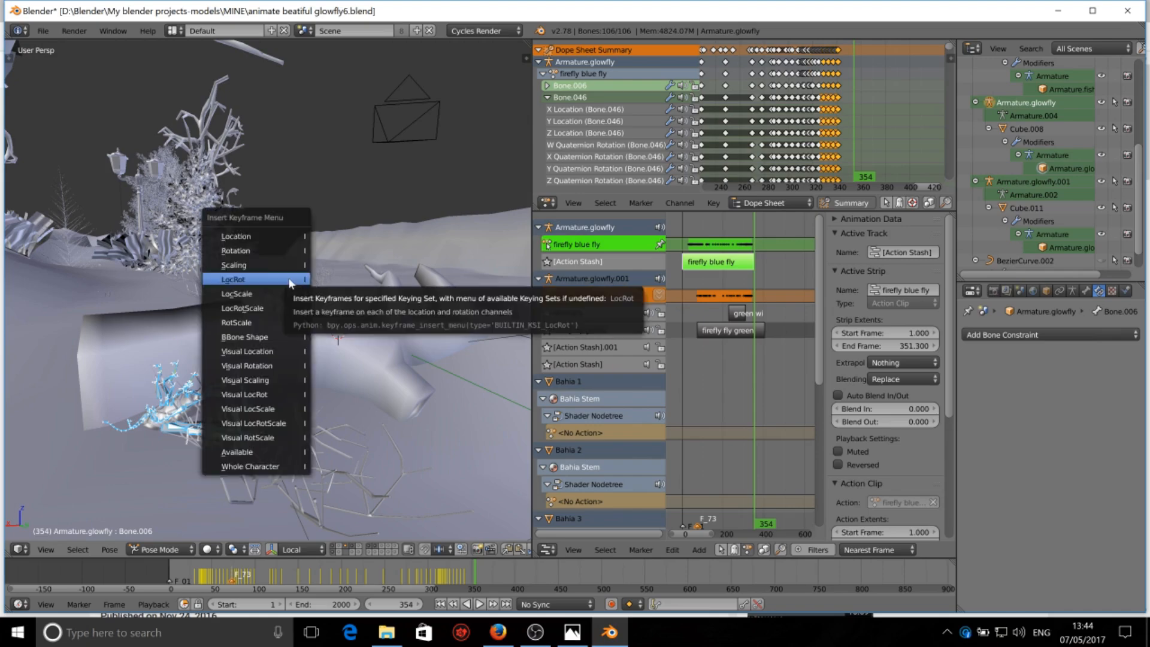
left_click(290, 281)
Step: Play the animation from frame 329 to frame 360 to check the blue glowfly's move off the log
middle_click_drag(289, 278, 440, 309)
left_click(835, 96)
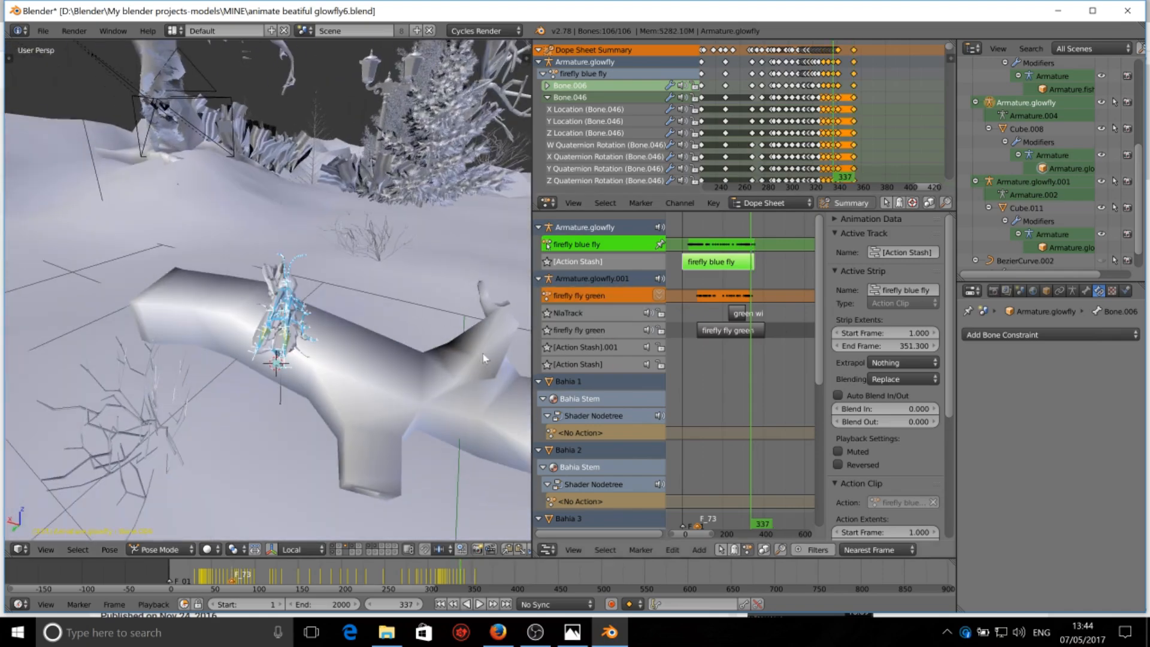
left_click_drag(826, 96, 823, 96)
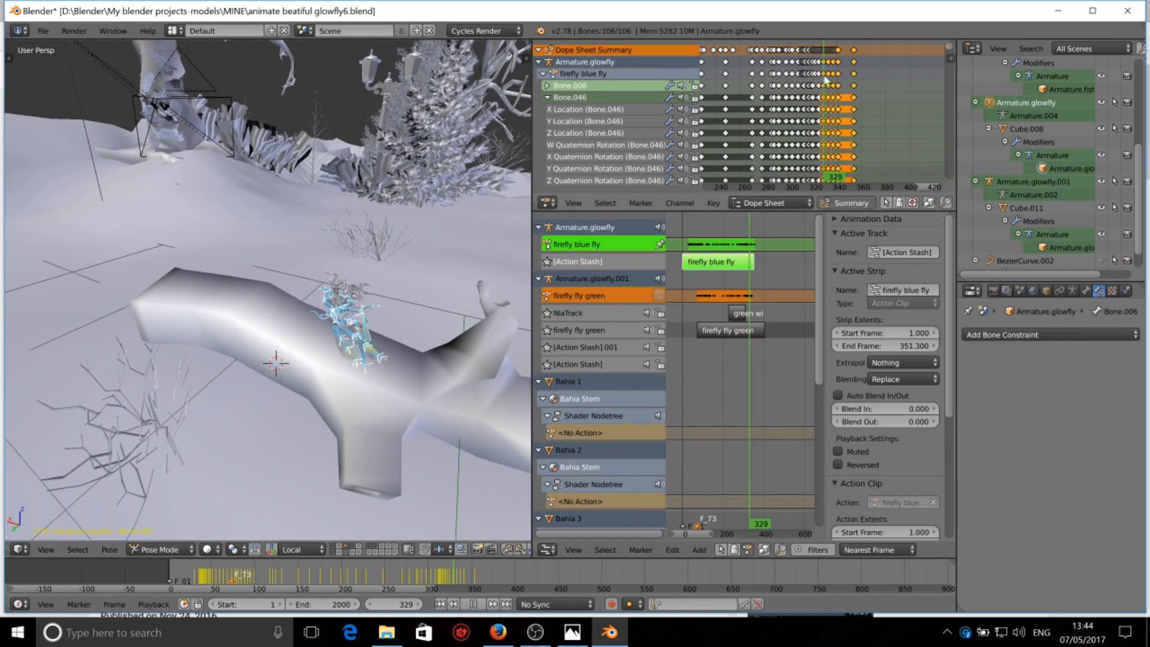
left_click(480, 604)
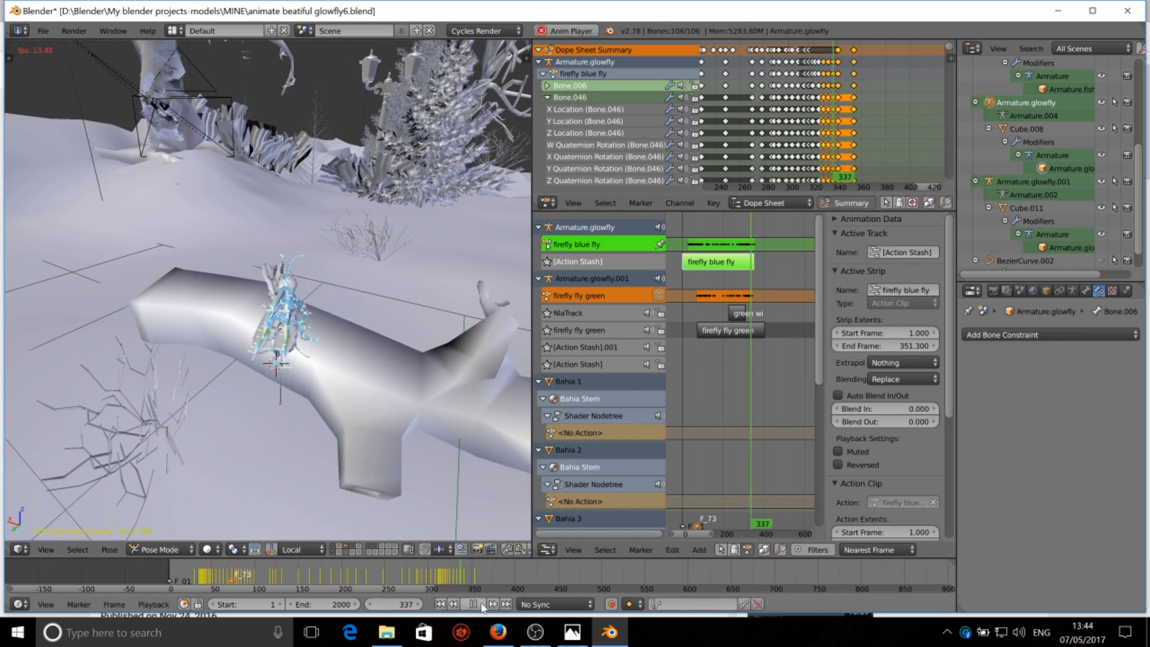
left_click(478, 604)
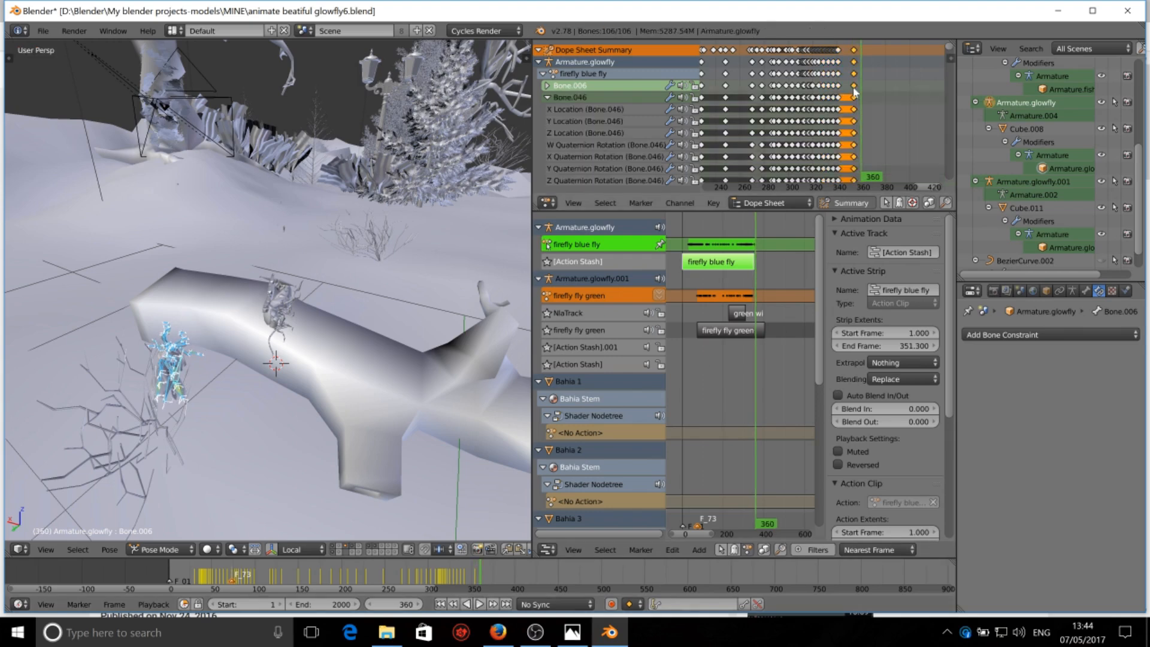
Step: Move the last keyframes of the firefly blue fly action 4 frames earlier and replay the animation from frame 329
key("g")
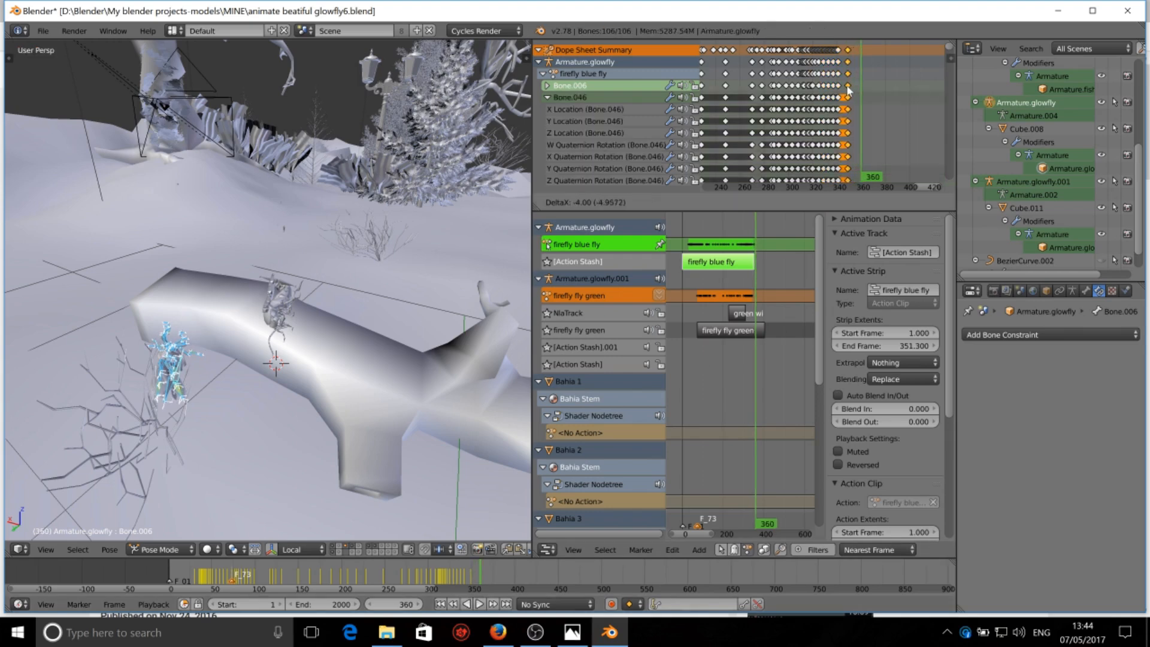
left_click(848, 89)
left_click(823, 82)
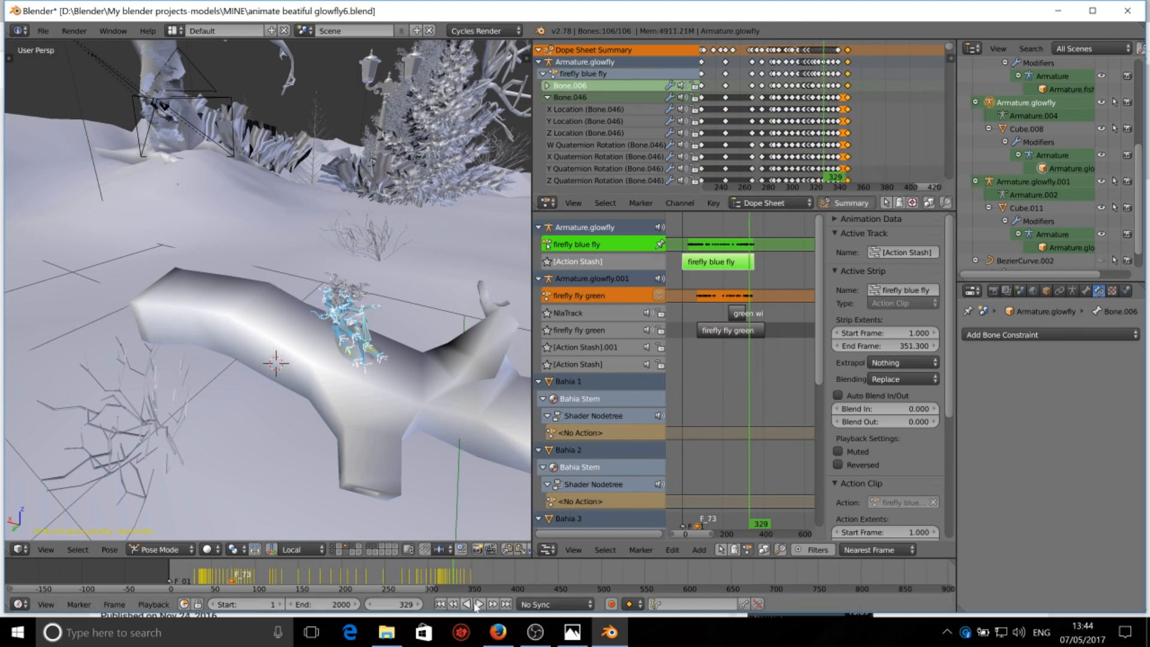
left_click(478, 605)
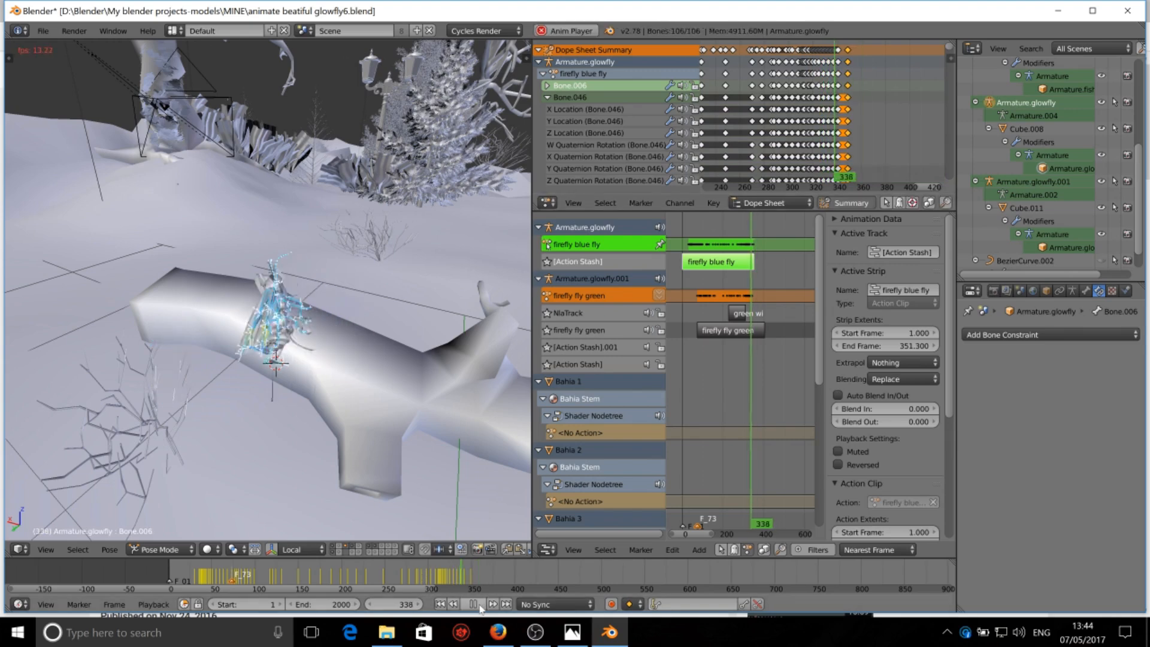
left_click(476, 605)
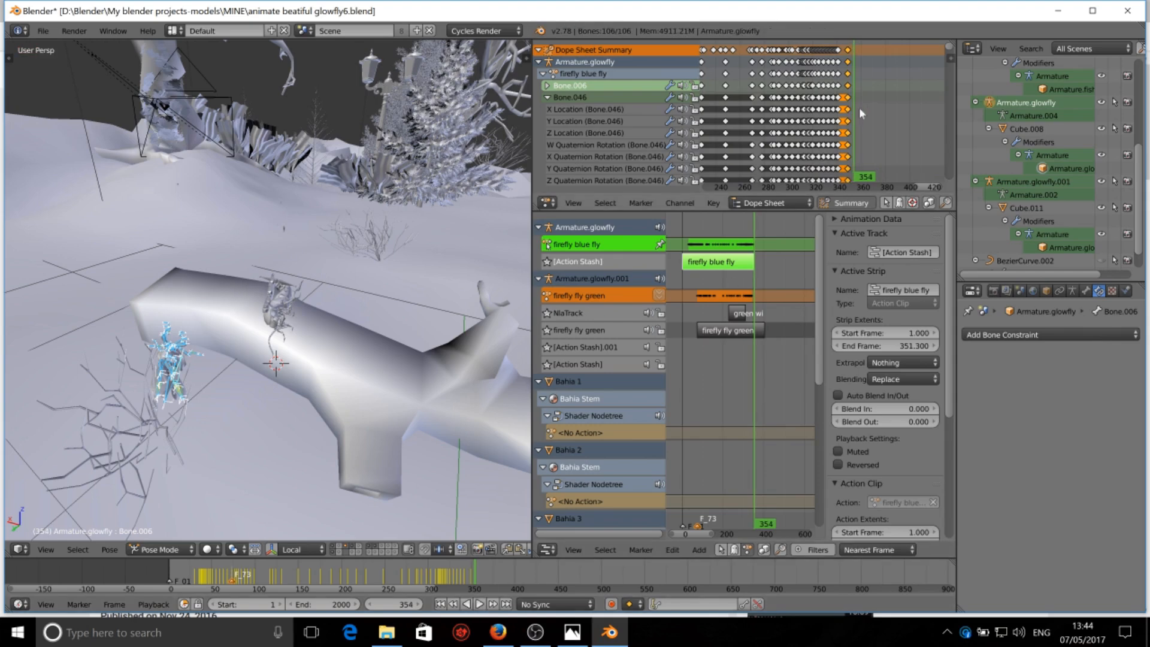
Step: Reselect the last keyframe of Bone.046 in the firefly blue fly action and shift it in time
key("a")
right_click(850, 98)
key("g")
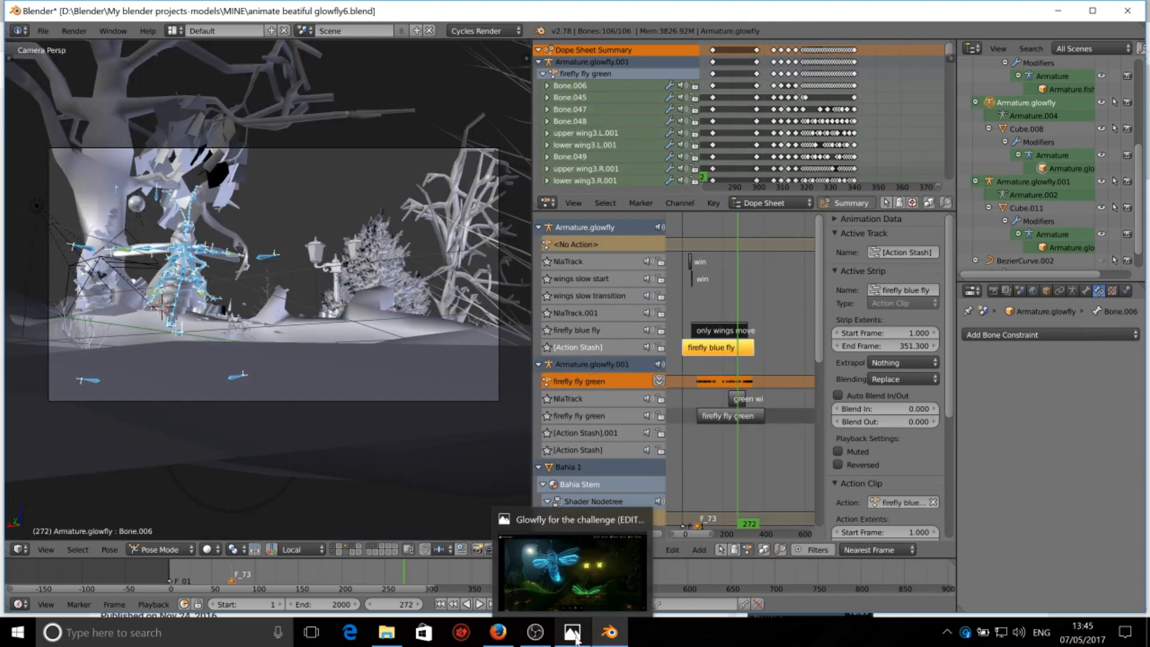
mouse_move(609, 633)
left_click(535, 632)
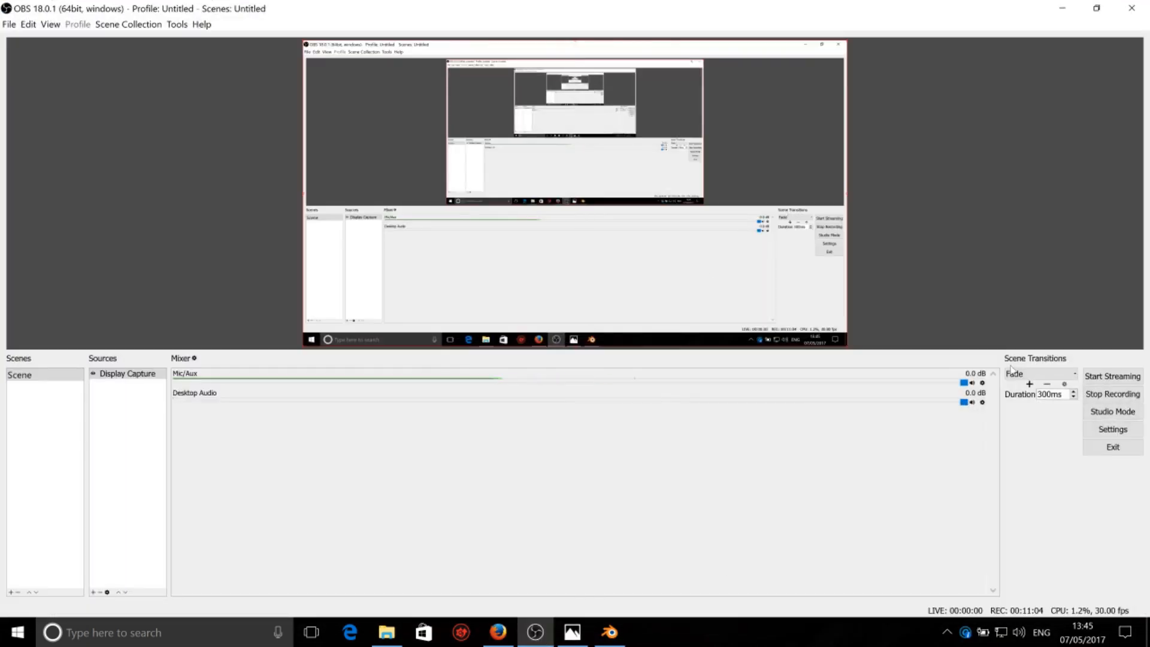